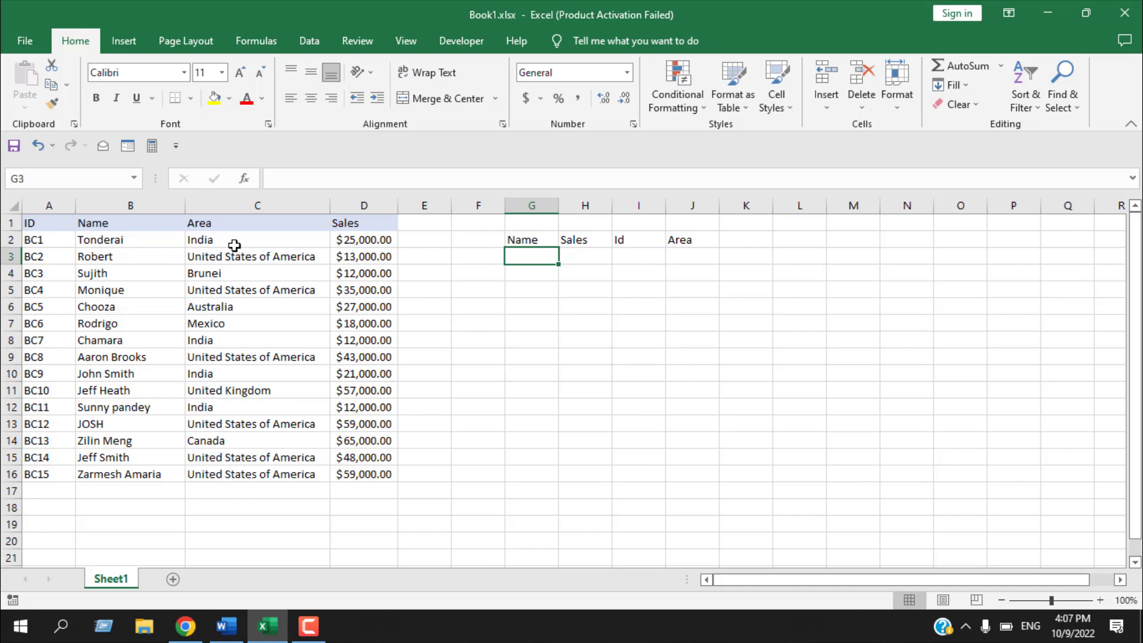
- Examine the source table in A1:D16 and the empty lookup cells under Name, Sales, Id and Area in G3:J3
click(141, 244)
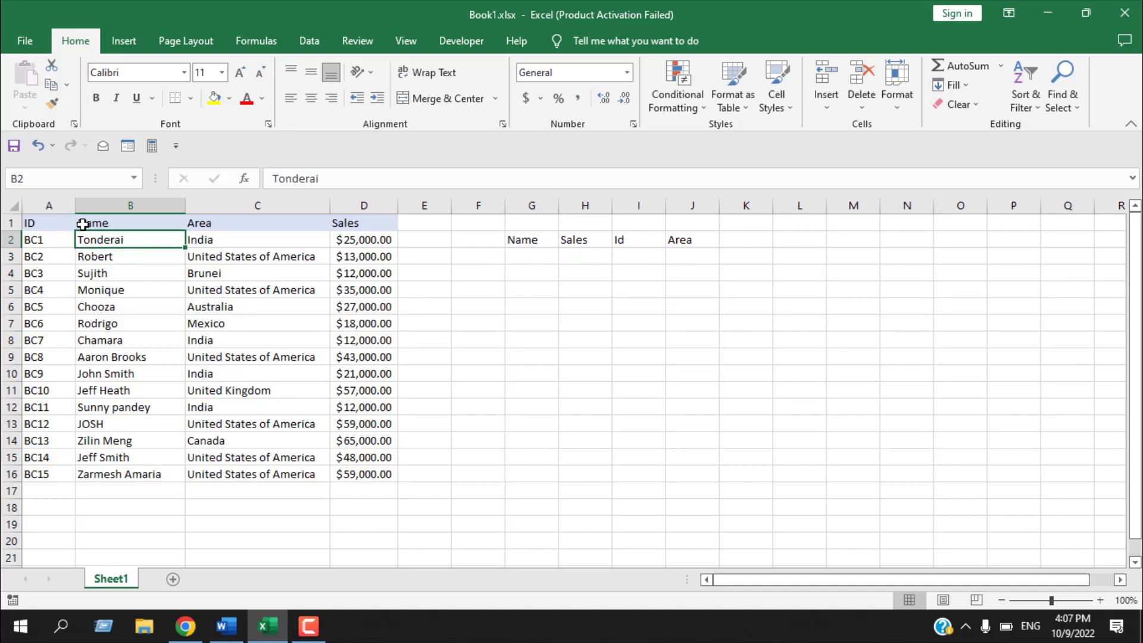
click(41, 243)
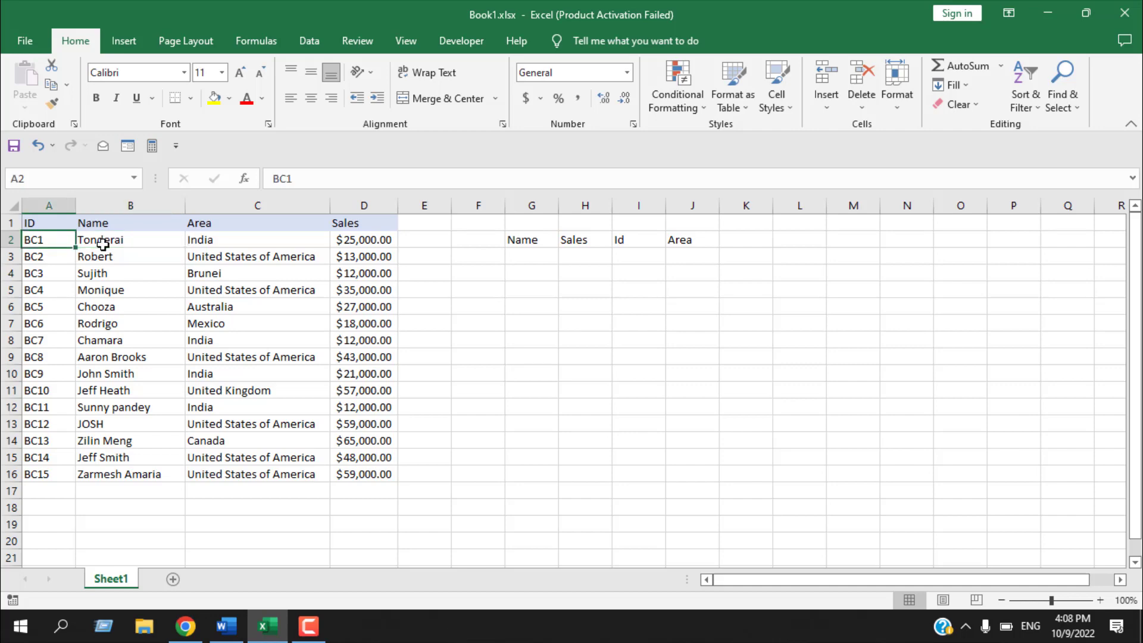
click(534, 257)
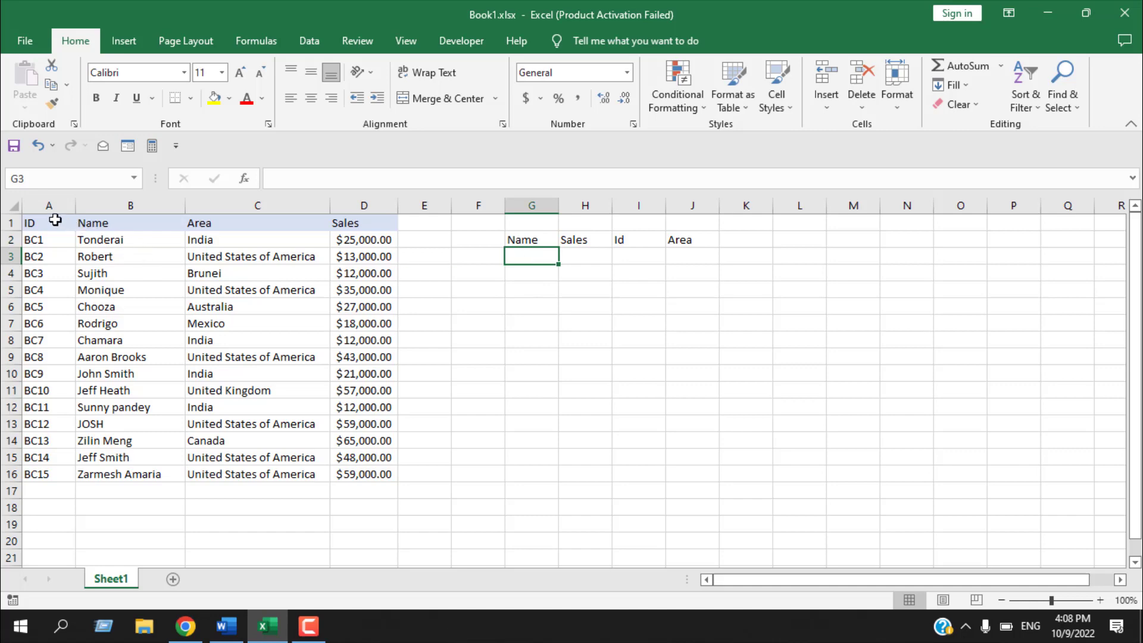
click(45, 221)
drag(46, 221, 360, 474)
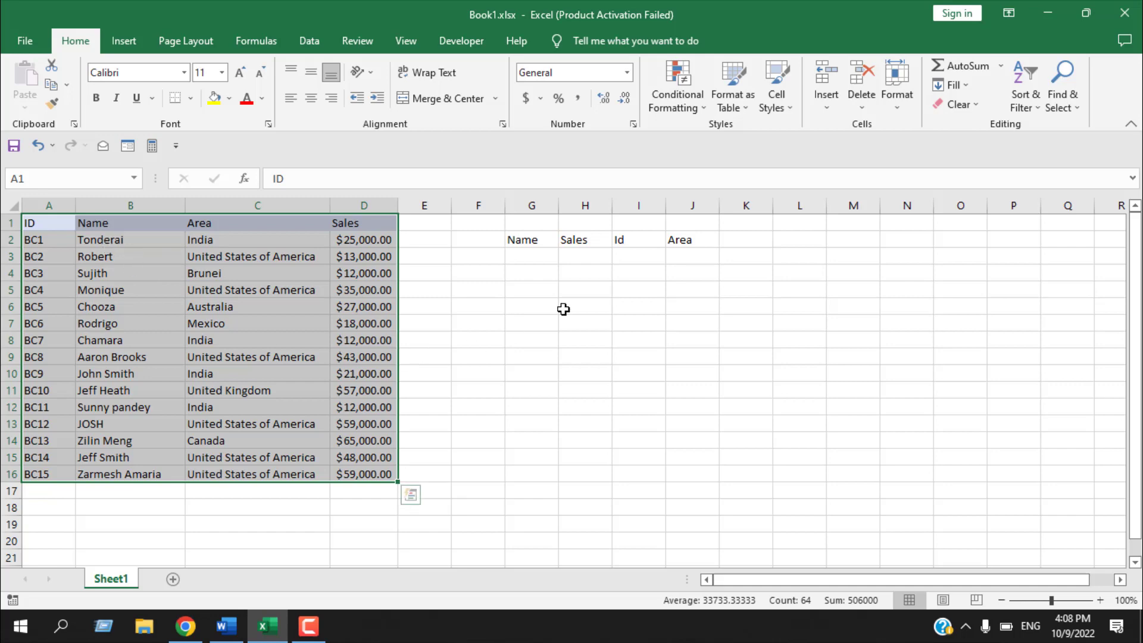
click(533, 258)
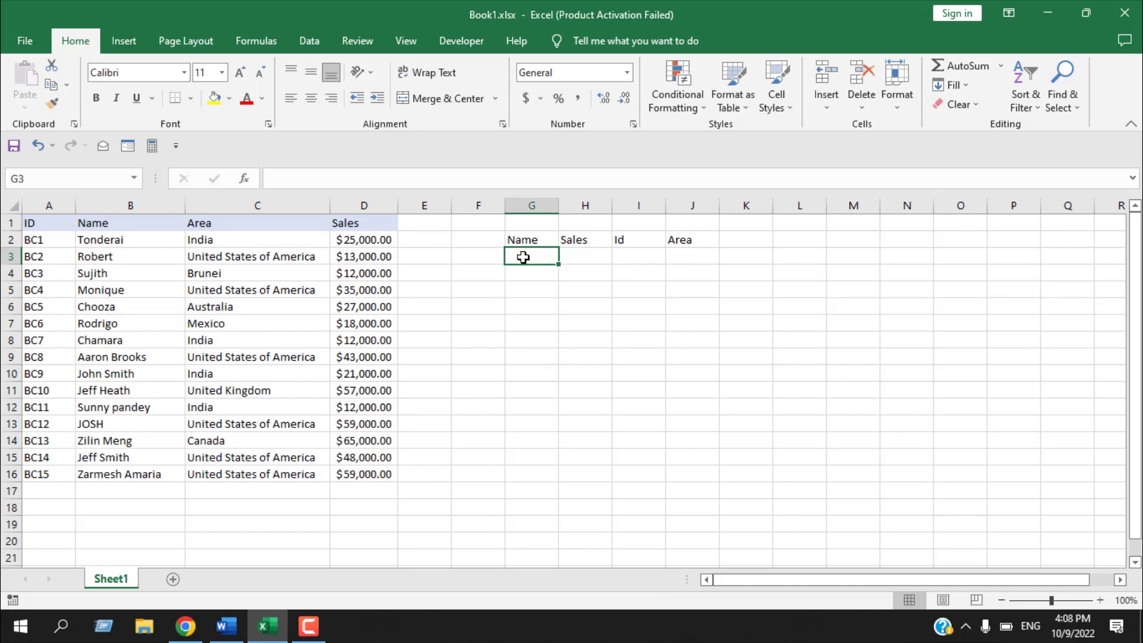
click(595, 260)
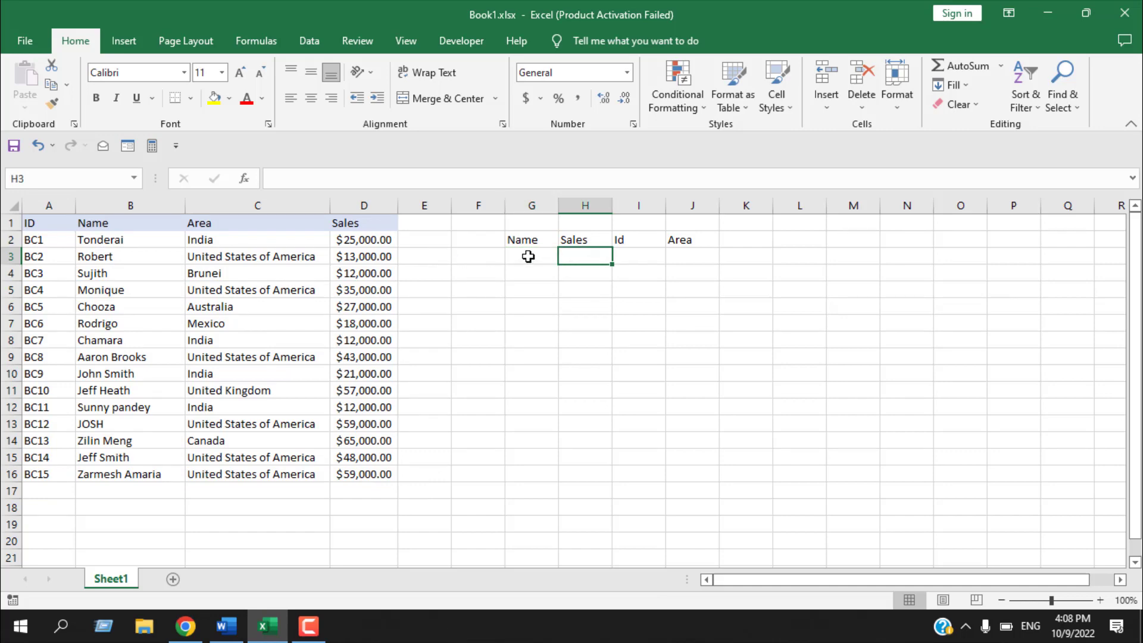
click(621, 256)
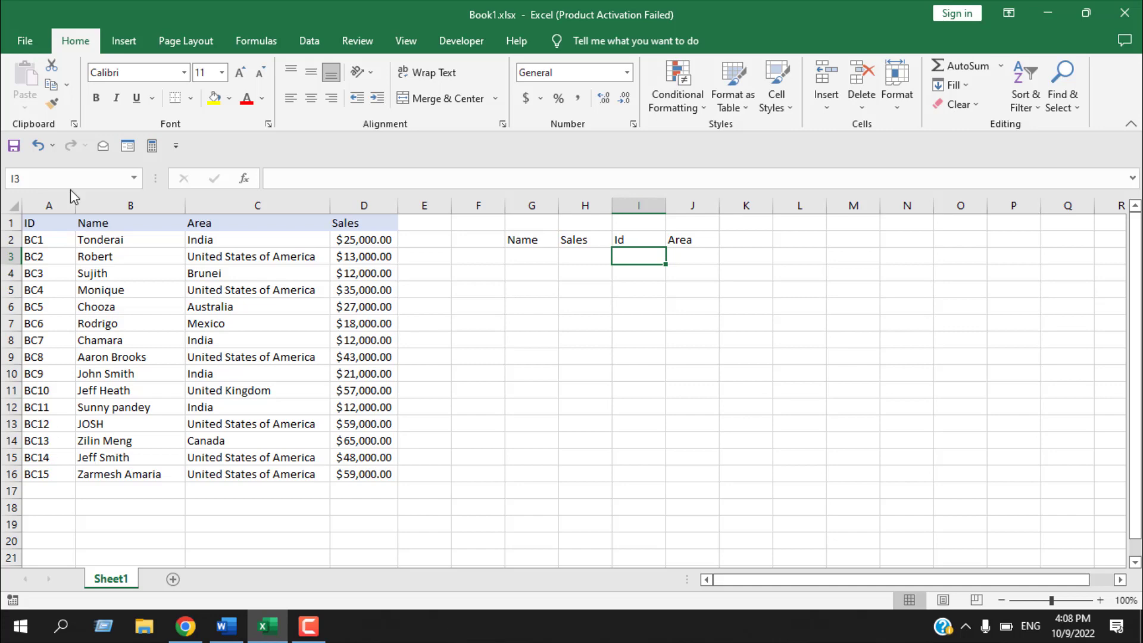
click(683, 255)
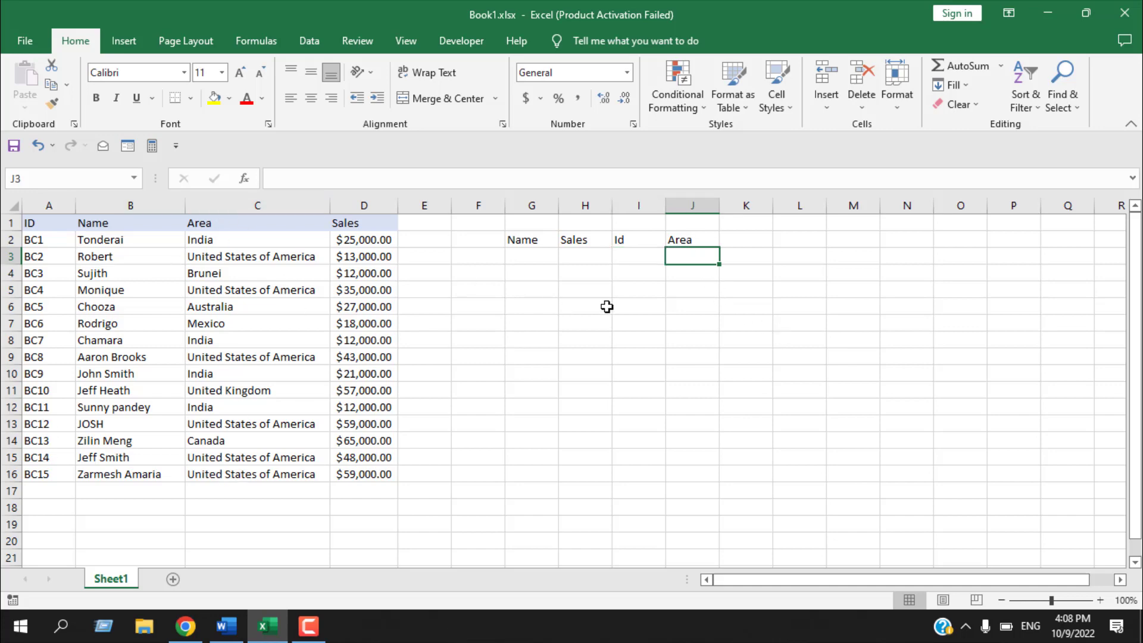
- Enter the person's name from cell B3 of the source table as the lookup name in G3
click(526, 254)
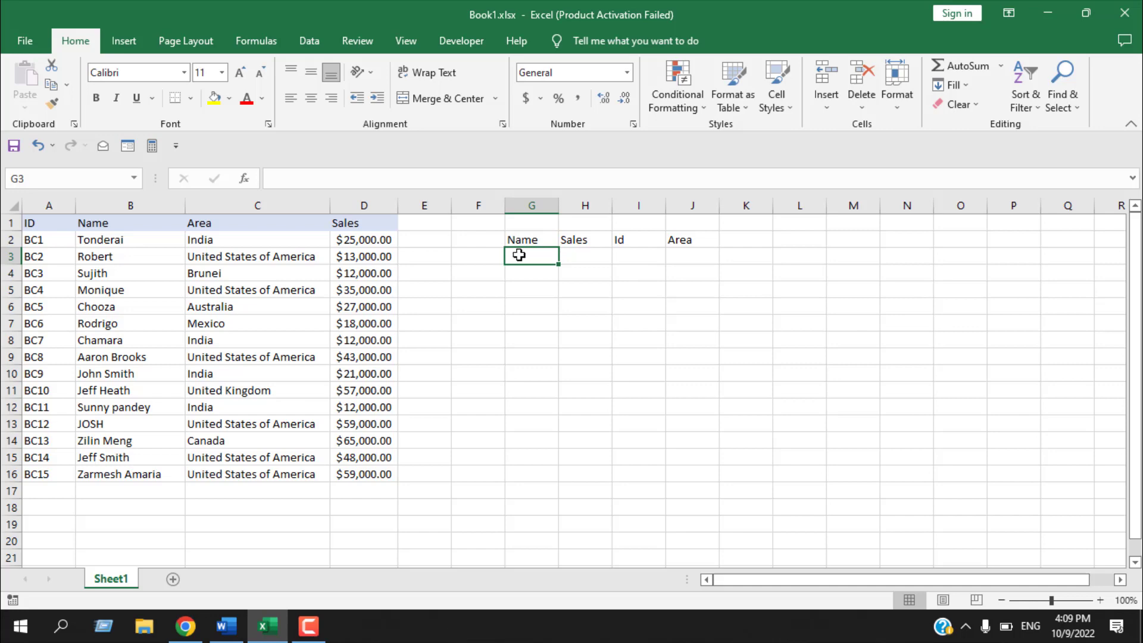
text(Ri)
key(BackSpace)
text(o)
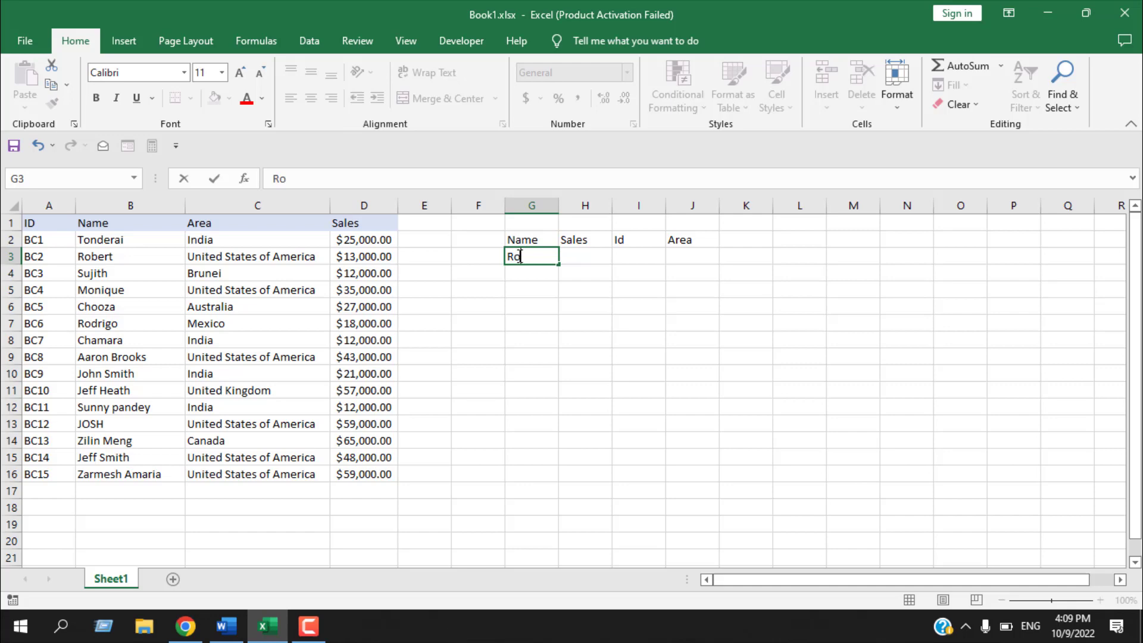
text(bert)
click(567, 294)
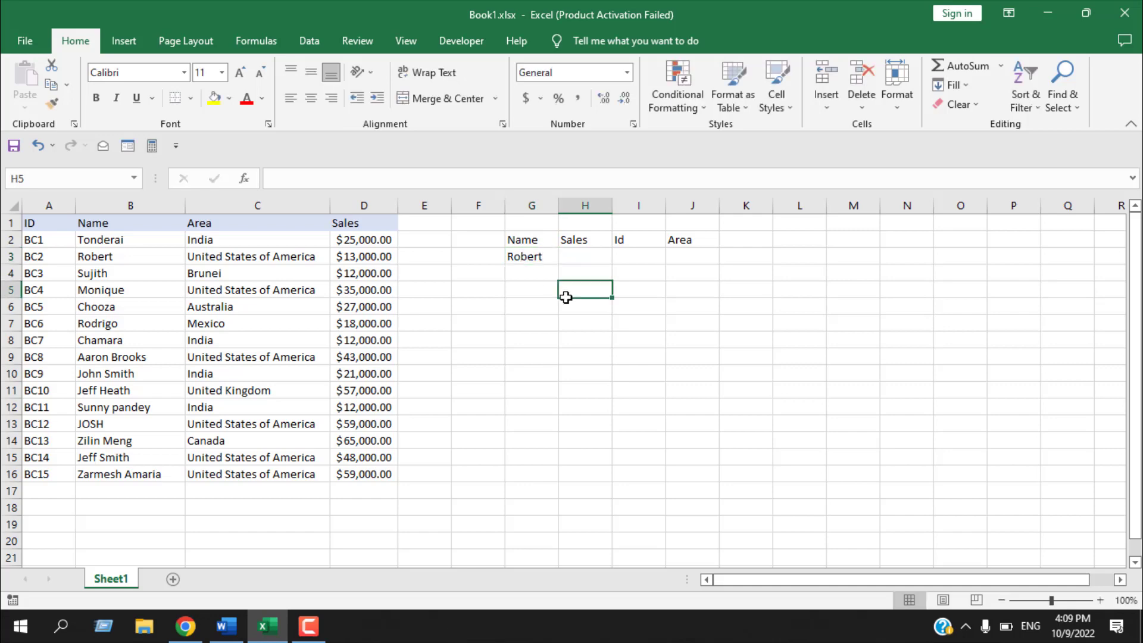
- Begin a DGET formula in H3 with the whole table A1:D16, including its header row, as the database
click(587, 254)
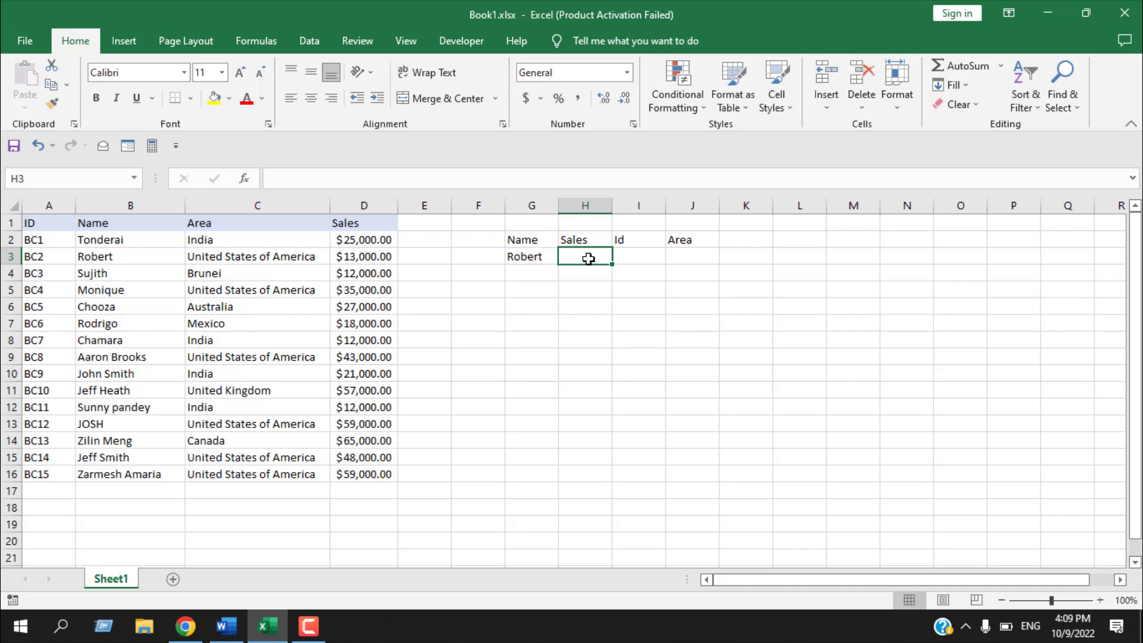
text(=)
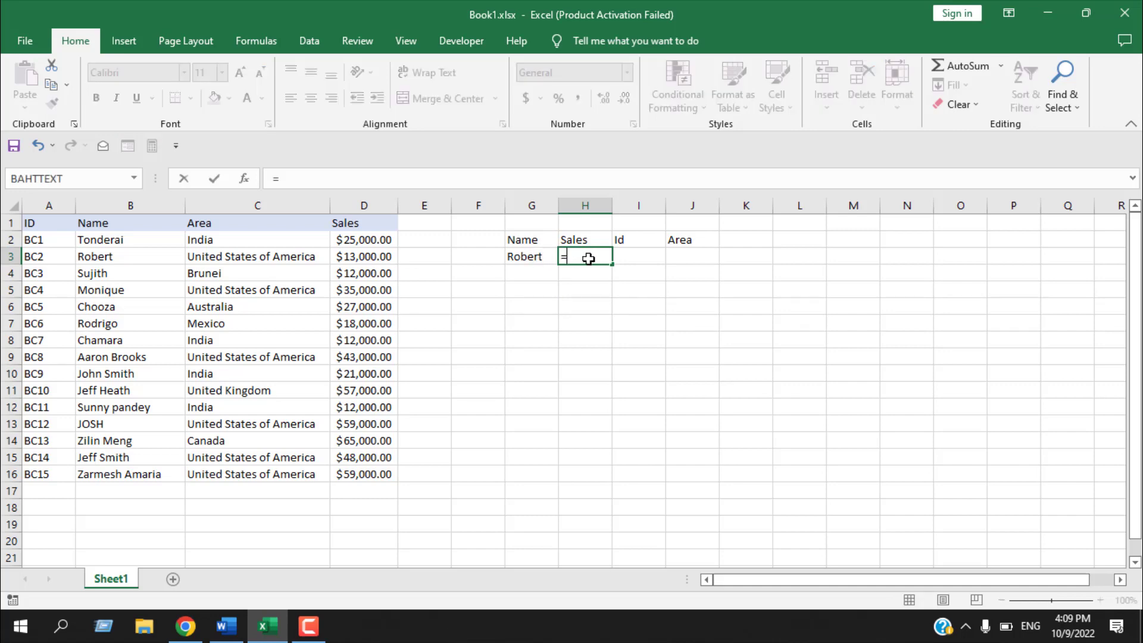
text(Dget)
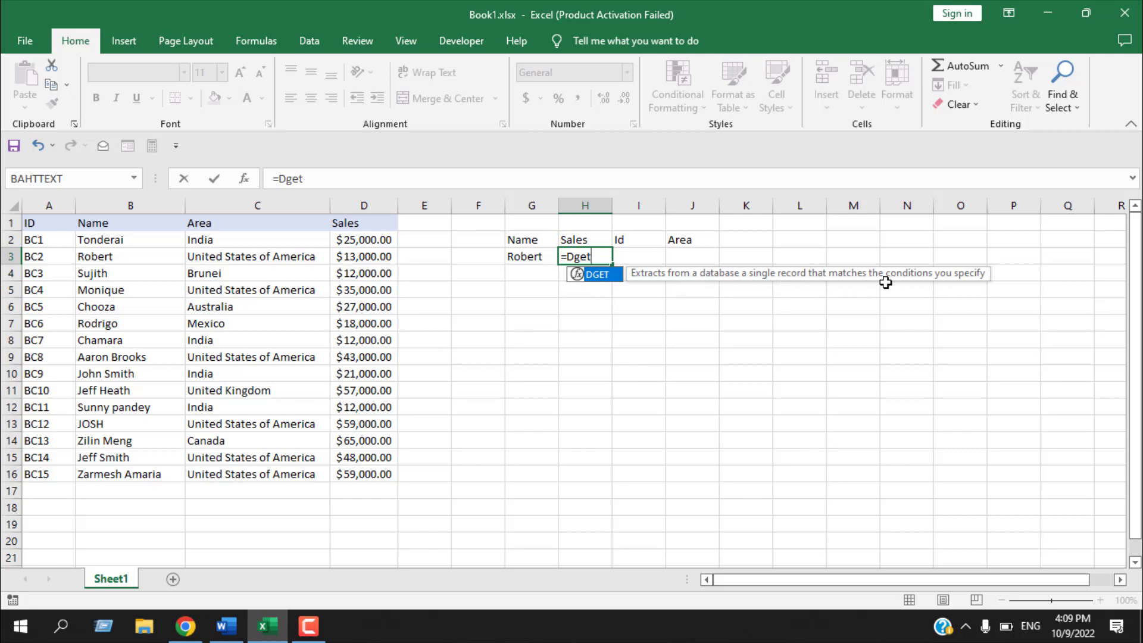
double_click(594, 277)
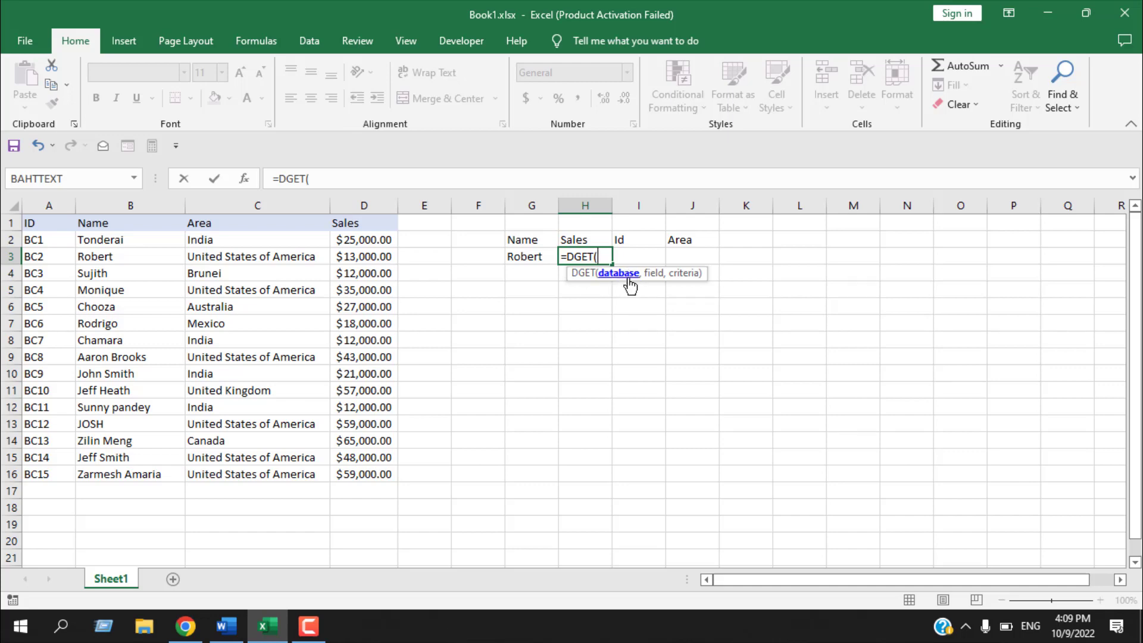
drag(40, 246, 363, 472)
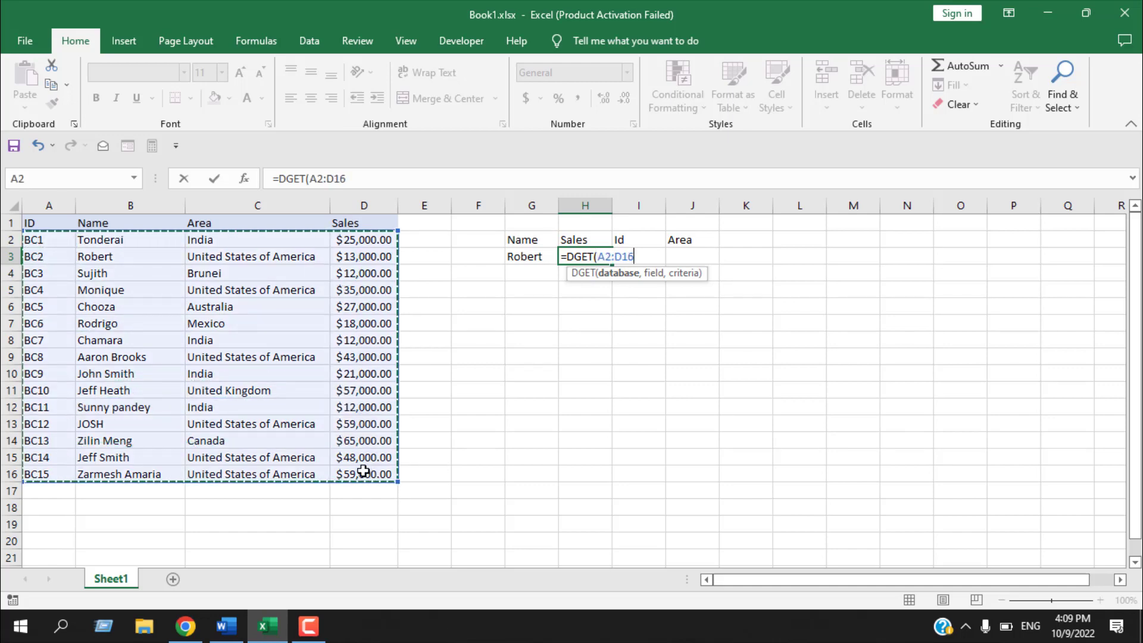
click(36, 224)
drag(36, 224, 357, 474)
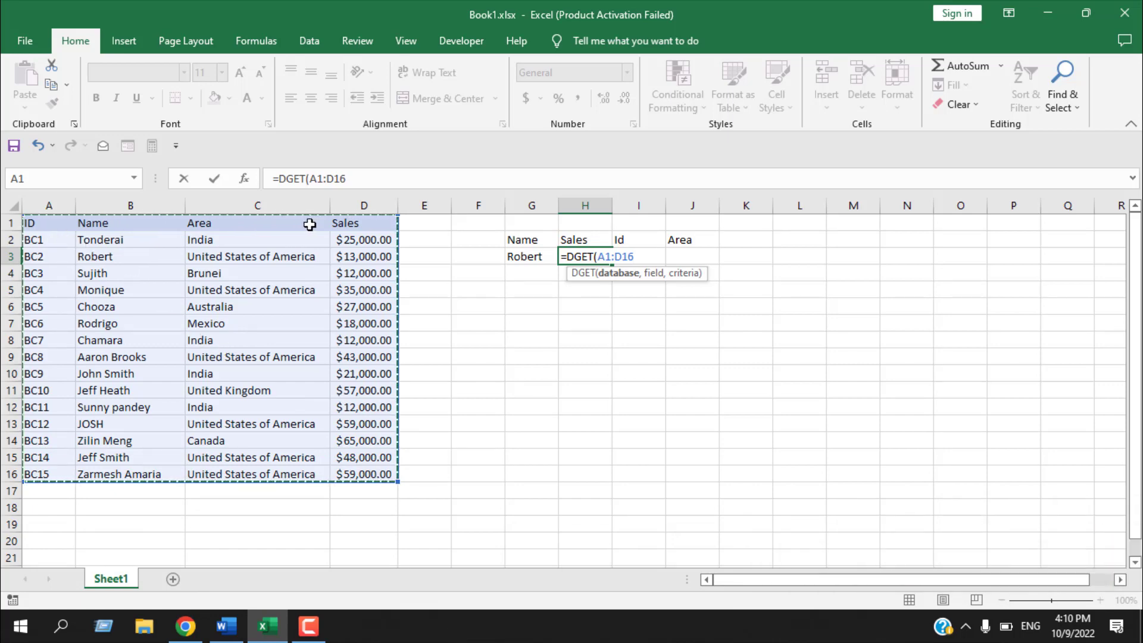
- Make the formula's database reference fully absolute as $A$1:$D$16 and continue to the field argument
double_click(601, 256)
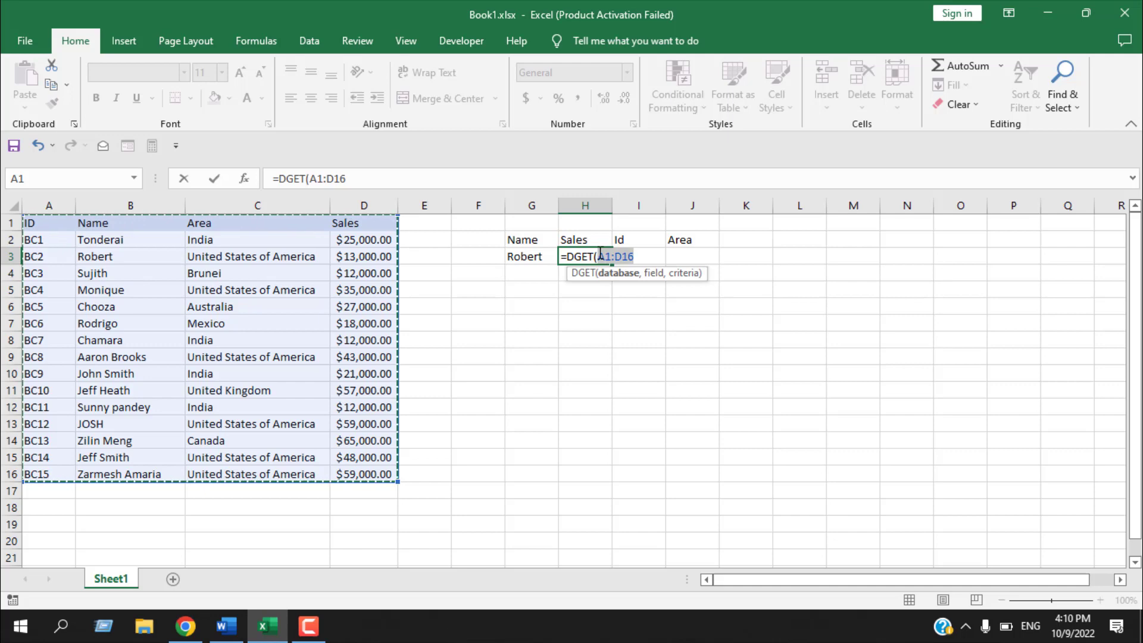
key(F4)
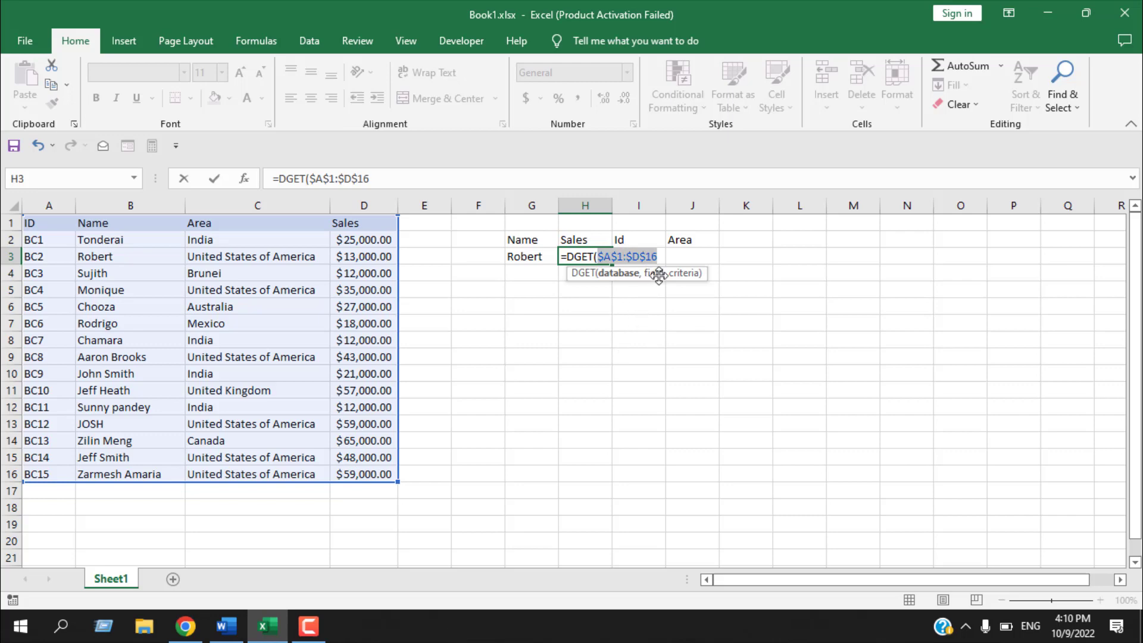
click(661, 257)
text(,)
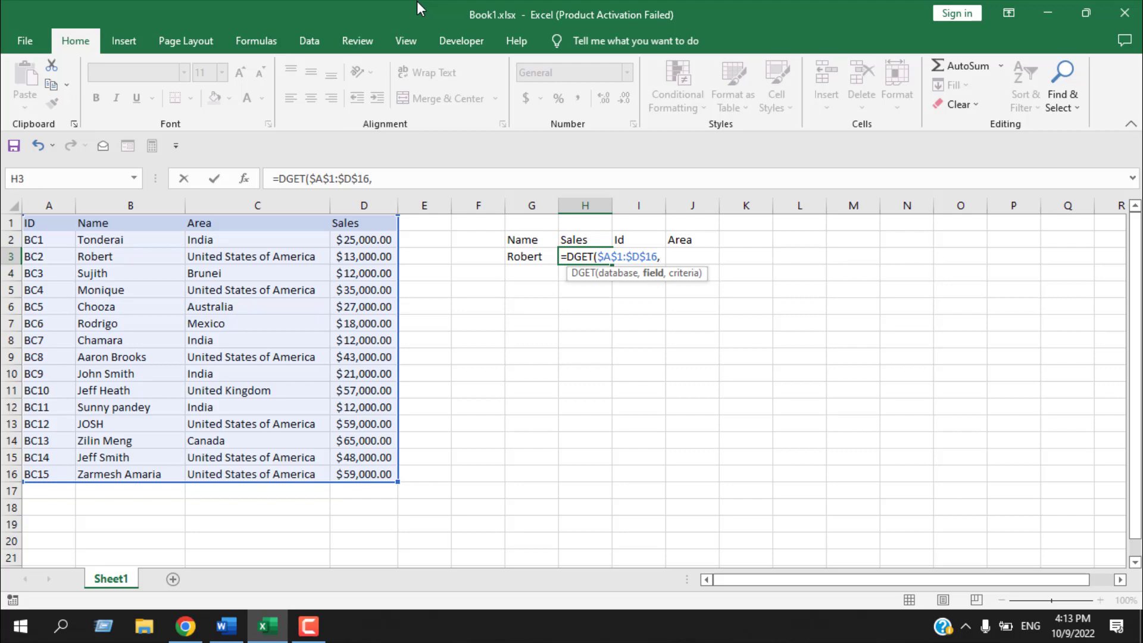
text(Sales")
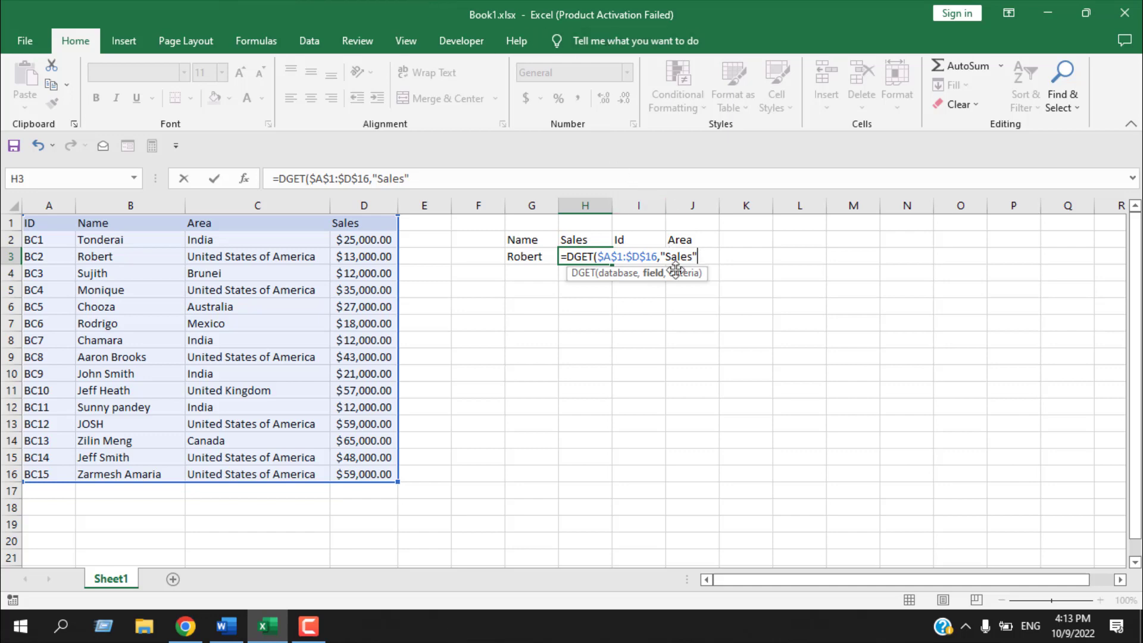
key(BackSpace)
key(BackSpace)
key(BackSpace)
key(BackSpace)
key(BackSpace)
key(BackSpace)
key(BackSpace)
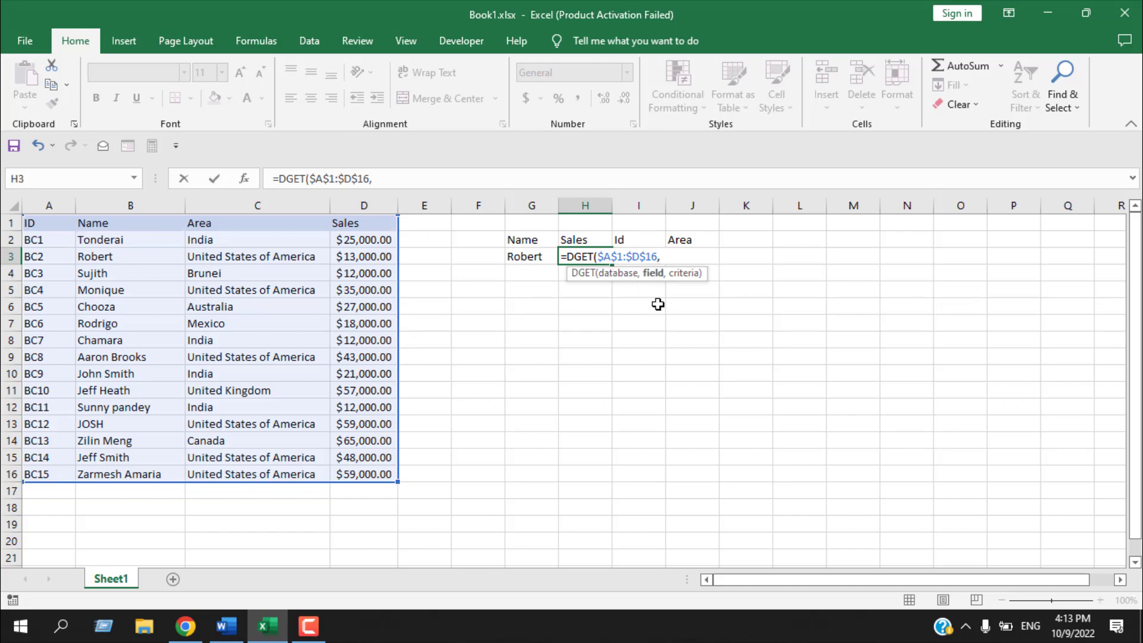
text(4)
key(BackSpace)
- Use the Sales header in H2 as the DGET field and G2:G3 as the criteria range
click(578, 241)
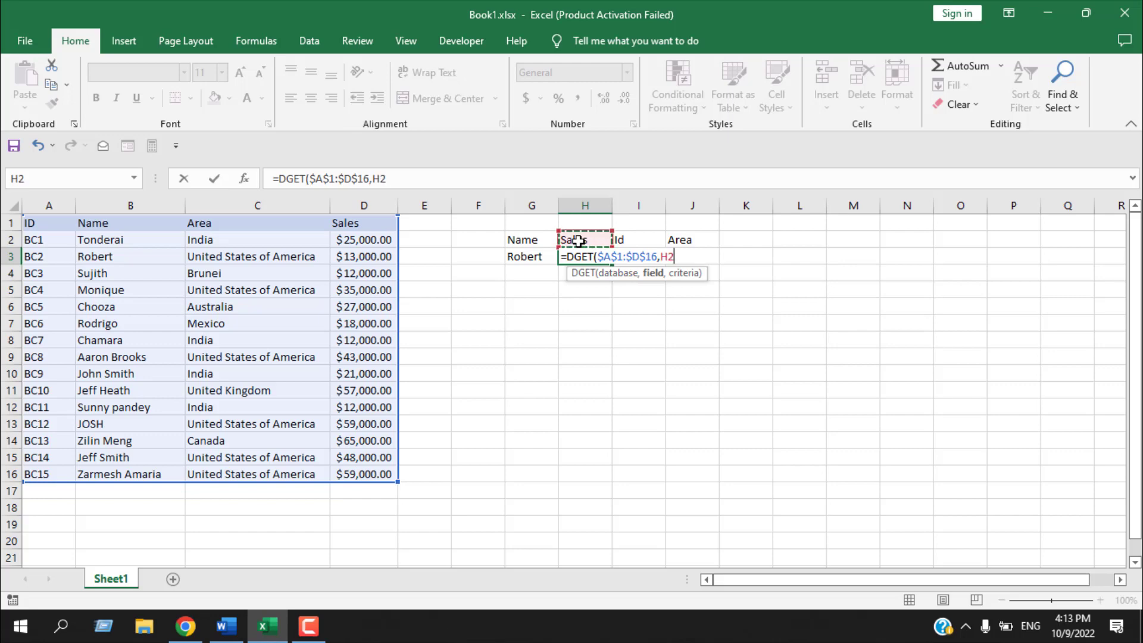
text(,)
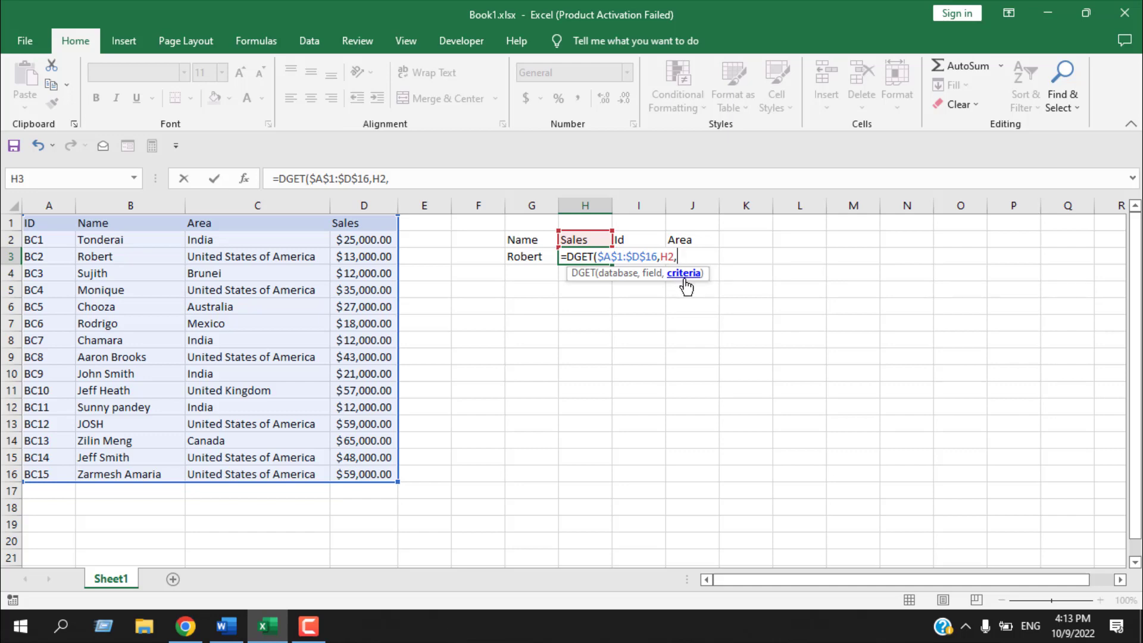
click(530, 238)
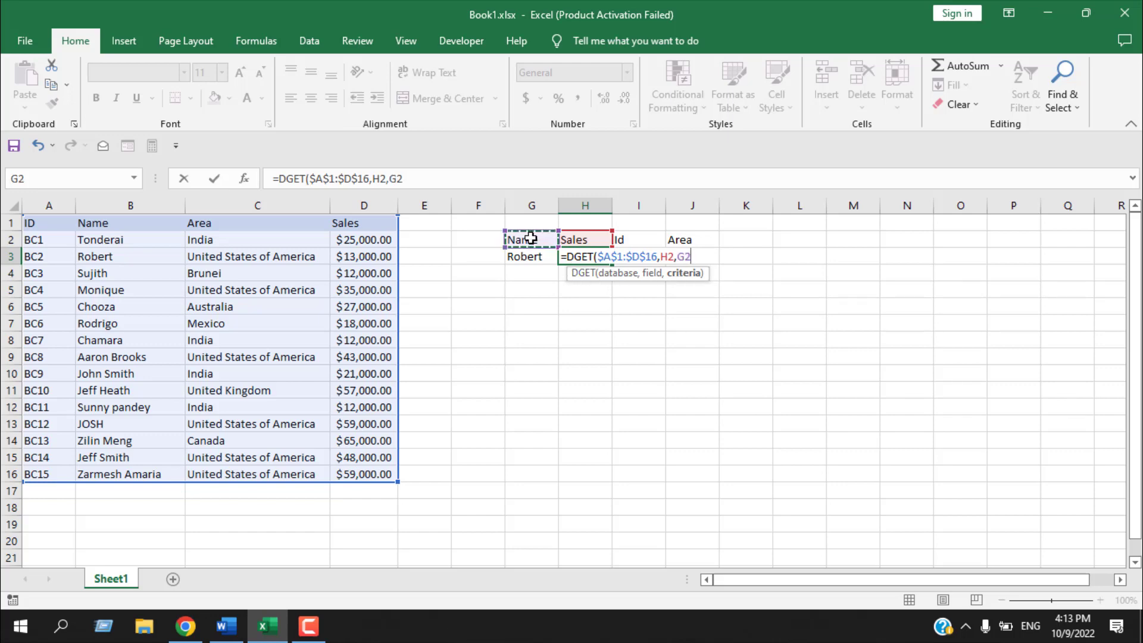
drag(530, 239, 537, 257)
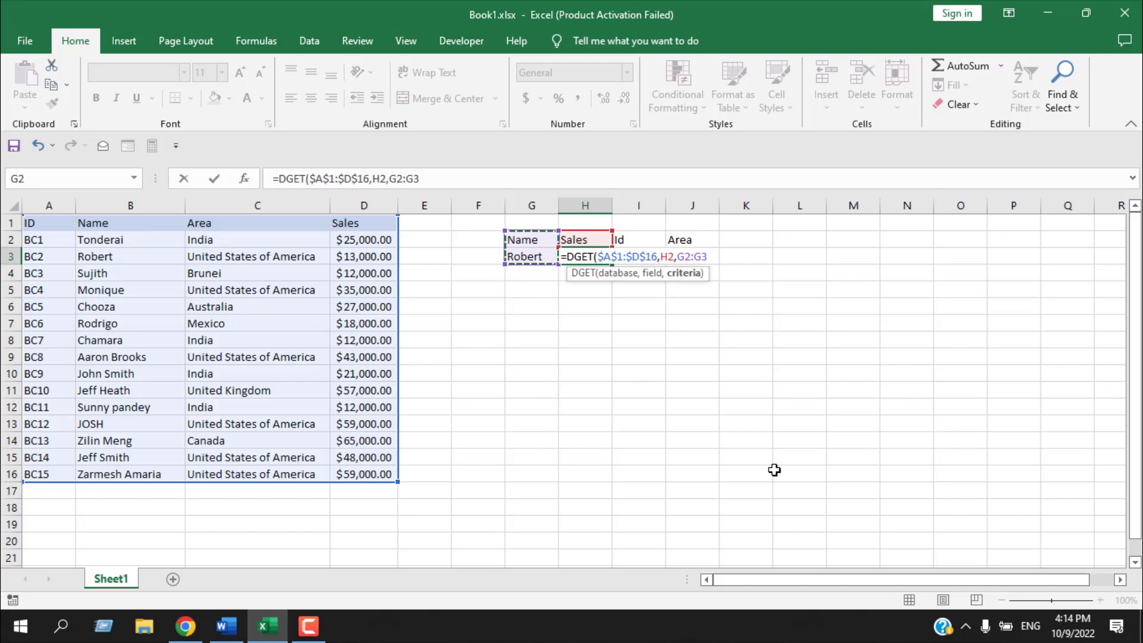
- Lock only the rows of the criteria reference as G$2:G$3, and complete the DGET formula in H3
drag(707, 257, 679, 260)
key(F4)
key(F4)
click(719, 260)
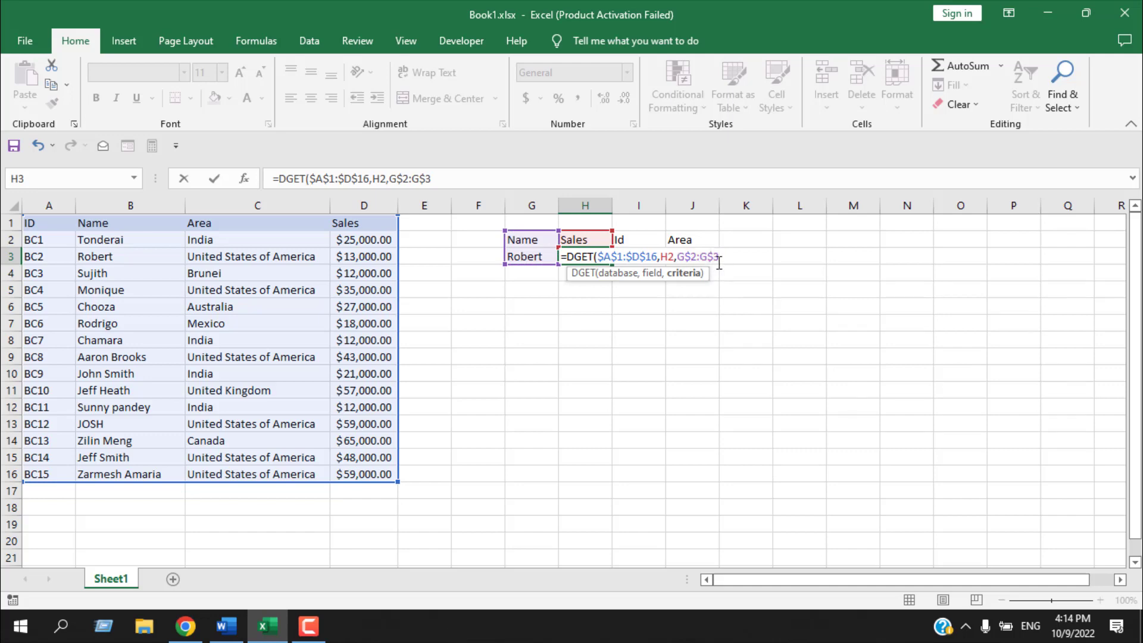
text())
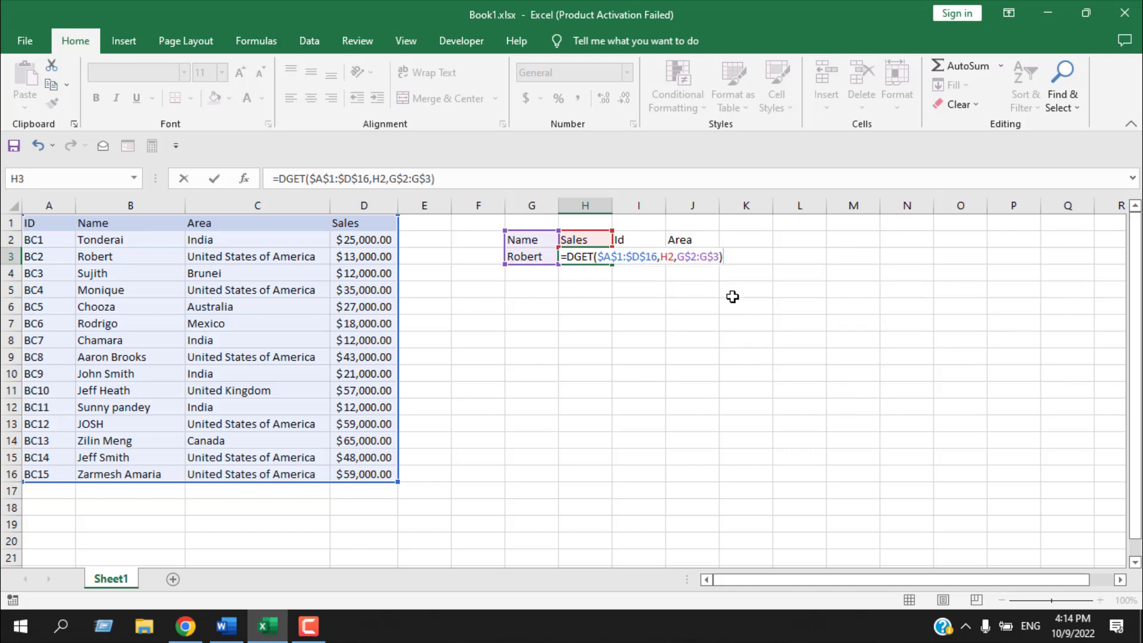
key(Return)
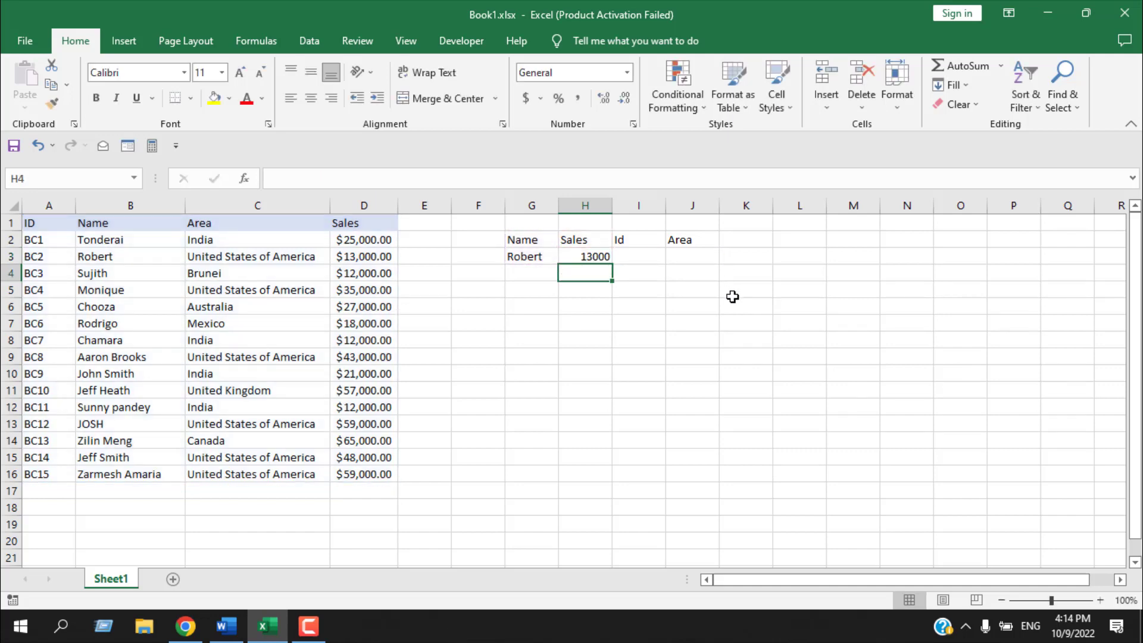
- Check the H3 result against the source row, and fill its DGET formula across to I3:J3
click(595, 255)
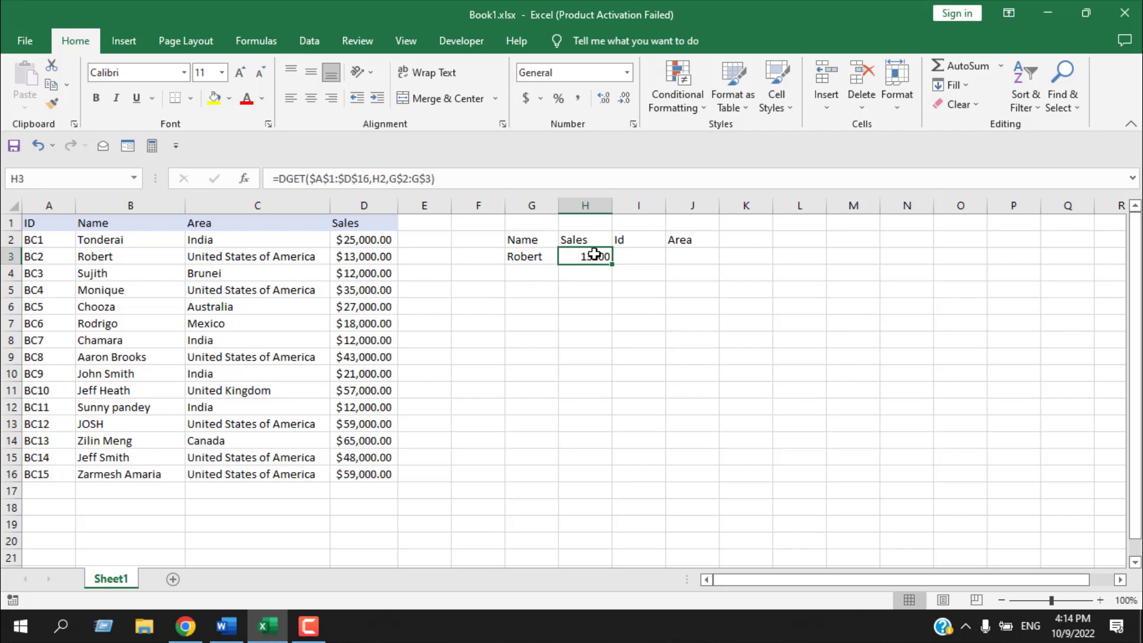
click(118, 261)
click(391, 258)
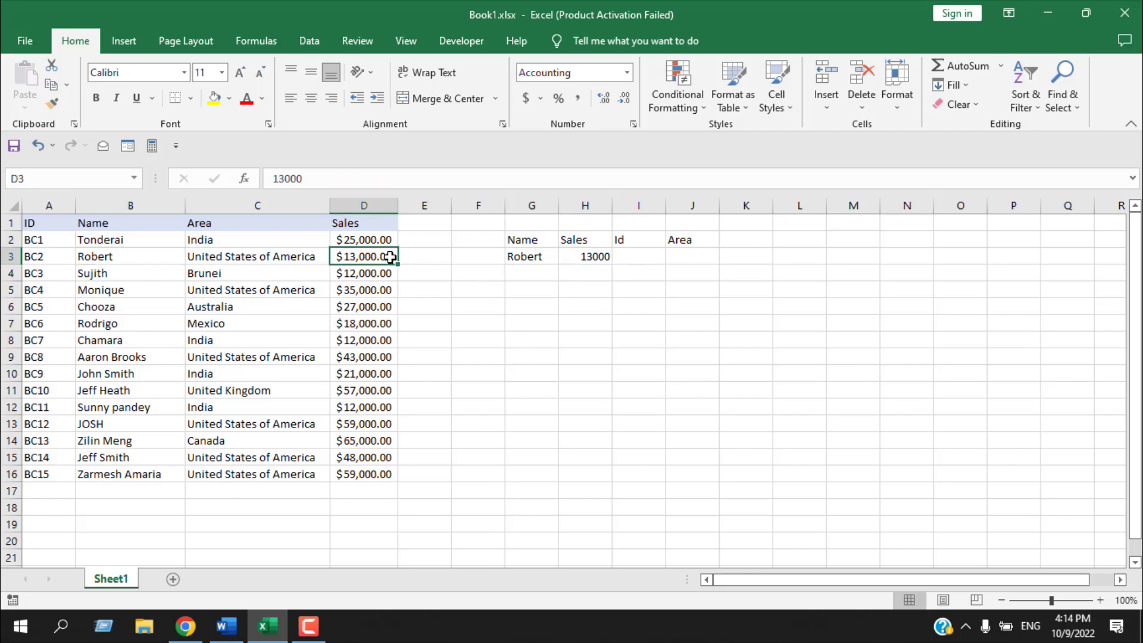
click(594, 260)
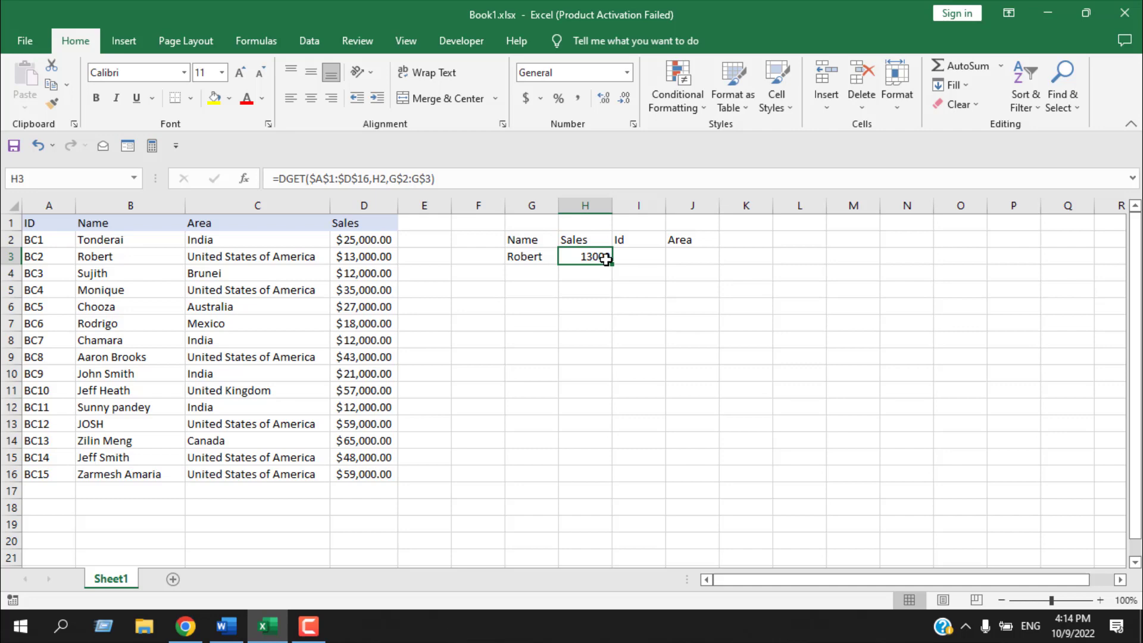
drag(612, 263, 707, 260)
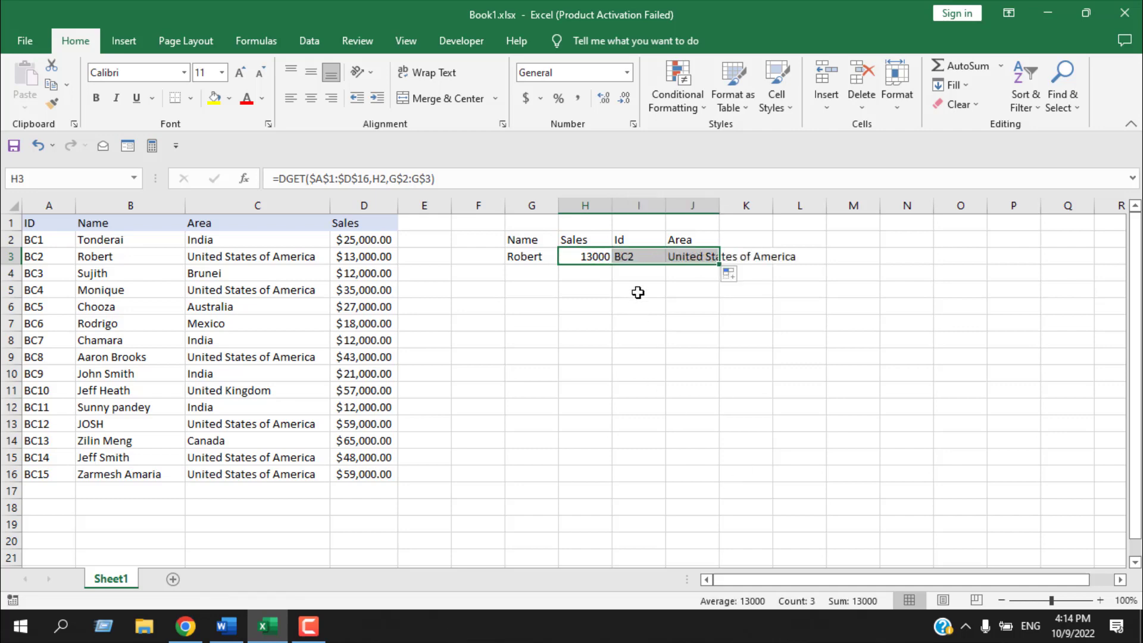
click(650, 253)
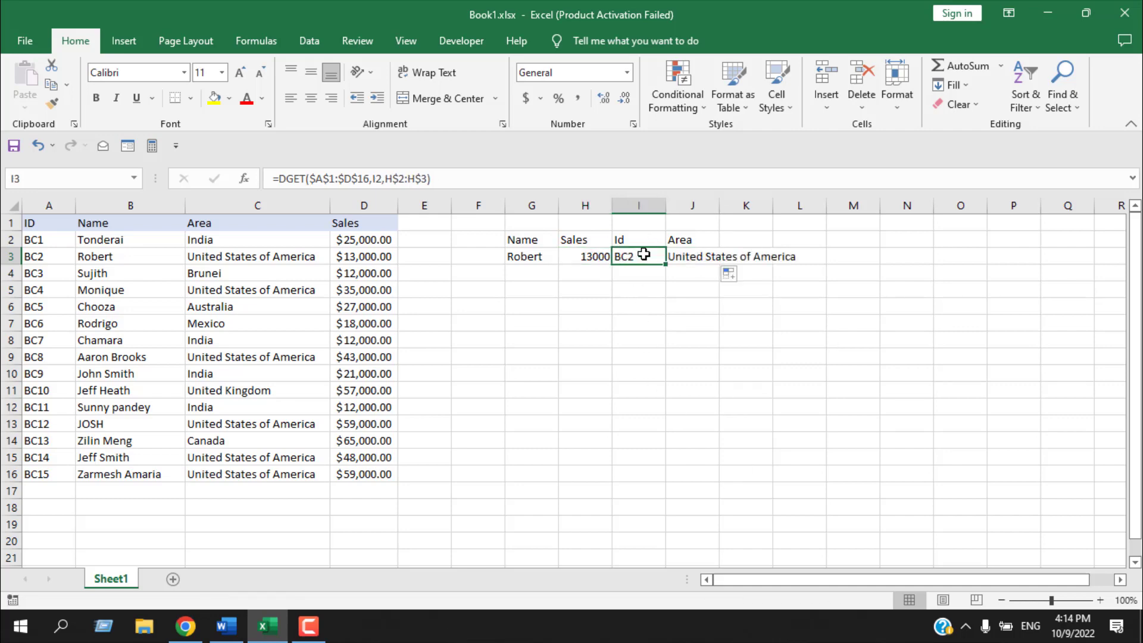
click(713, 255)
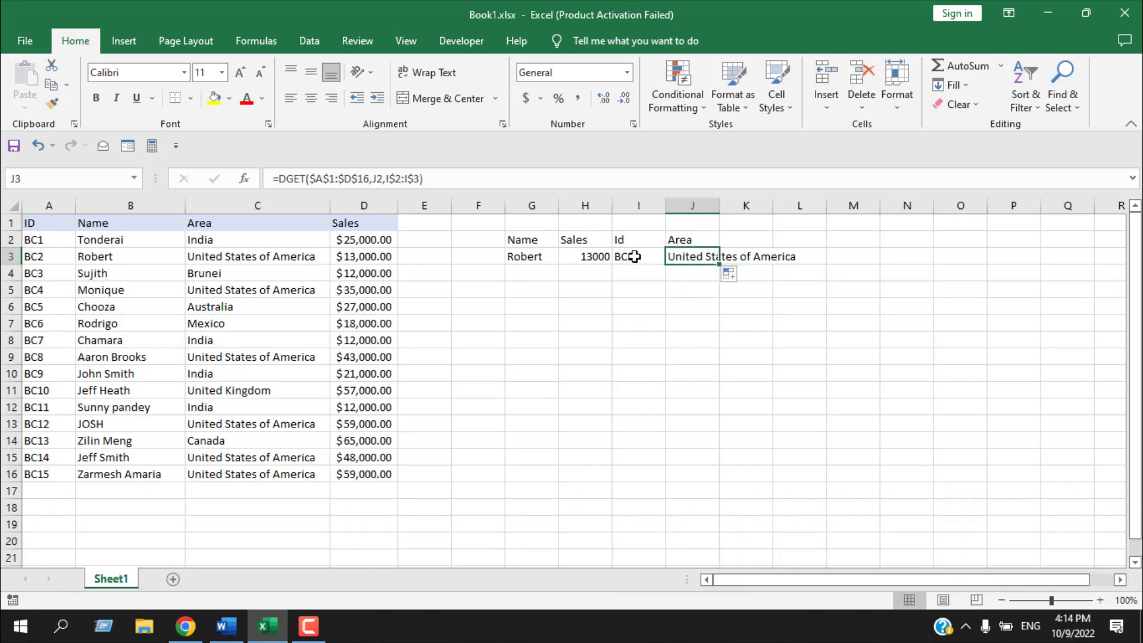
- Try filling the DGET formula from H3 down to H10, and clear the copied formulas in H4:H10
click(589, 257)
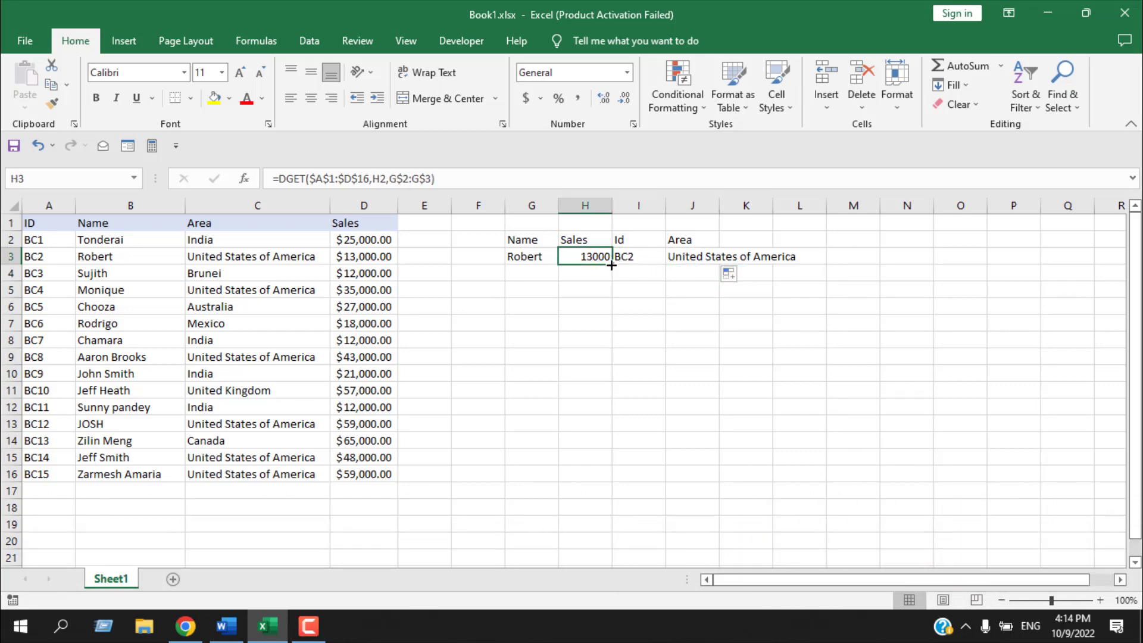
drag(611, 265, 611, 382)
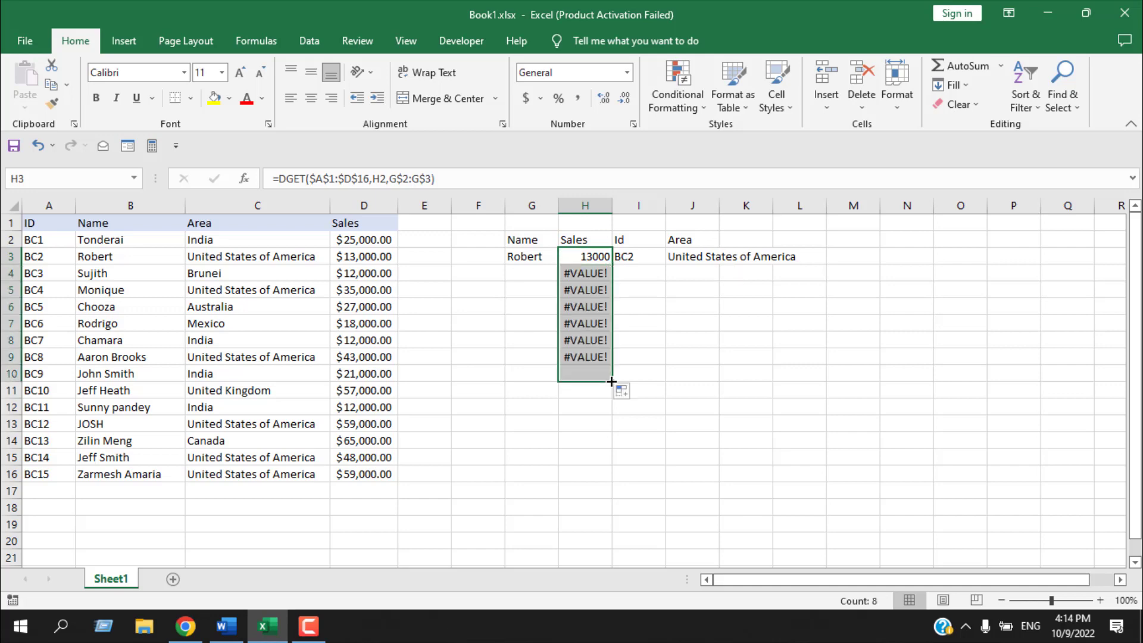
drag(582, 274, 596, 372)
key(Delete)
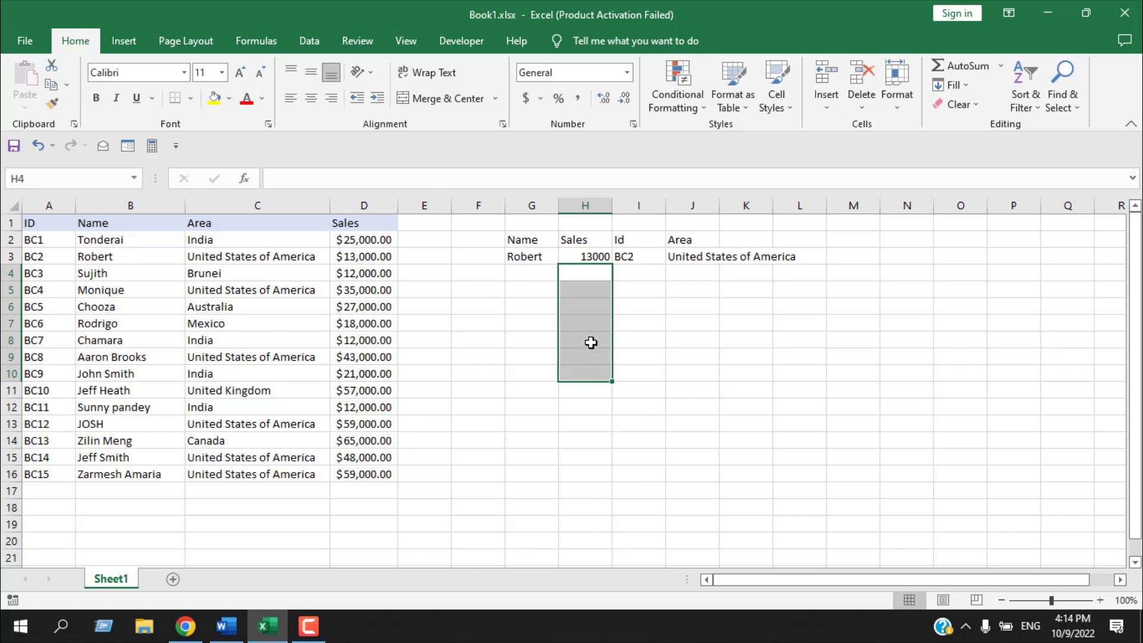
- Widen column J to fit the area text, and review the criteria cells G2:G3 and the formula in I3
drag(526, 246, 530, 258)
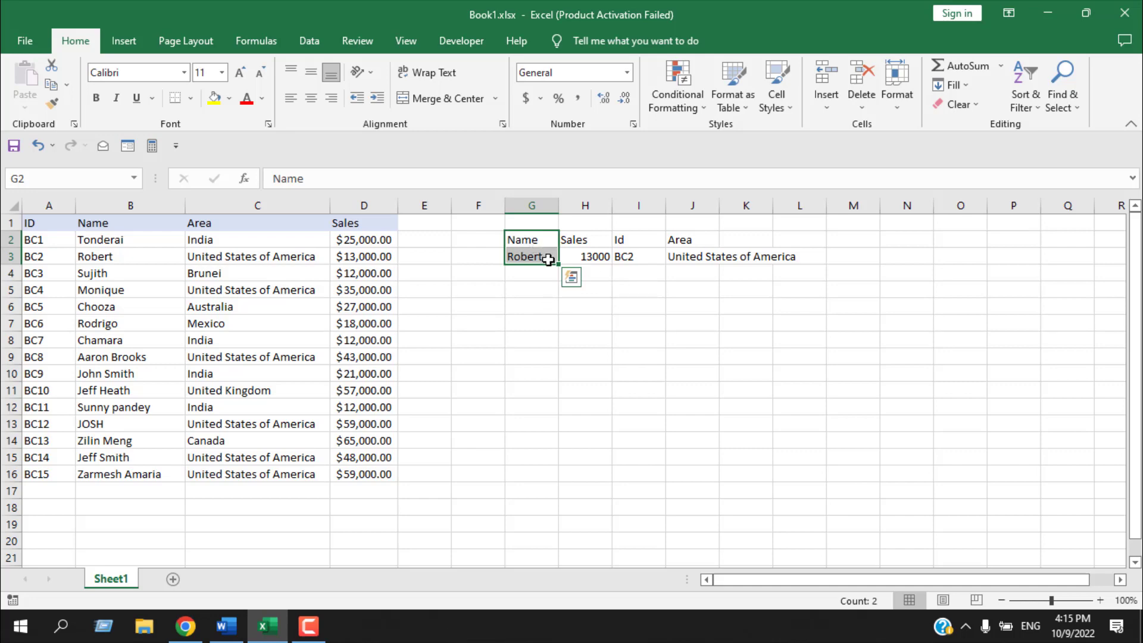
click(649, 260)
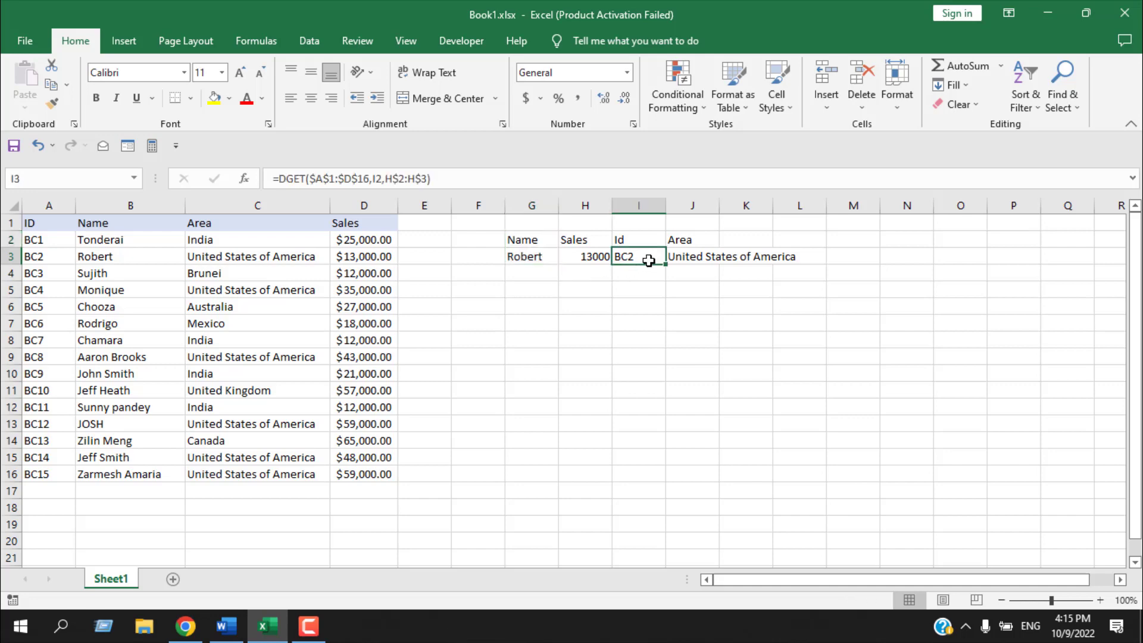
drag(719, 205, 806, 205)
key(Left)
key(Left)
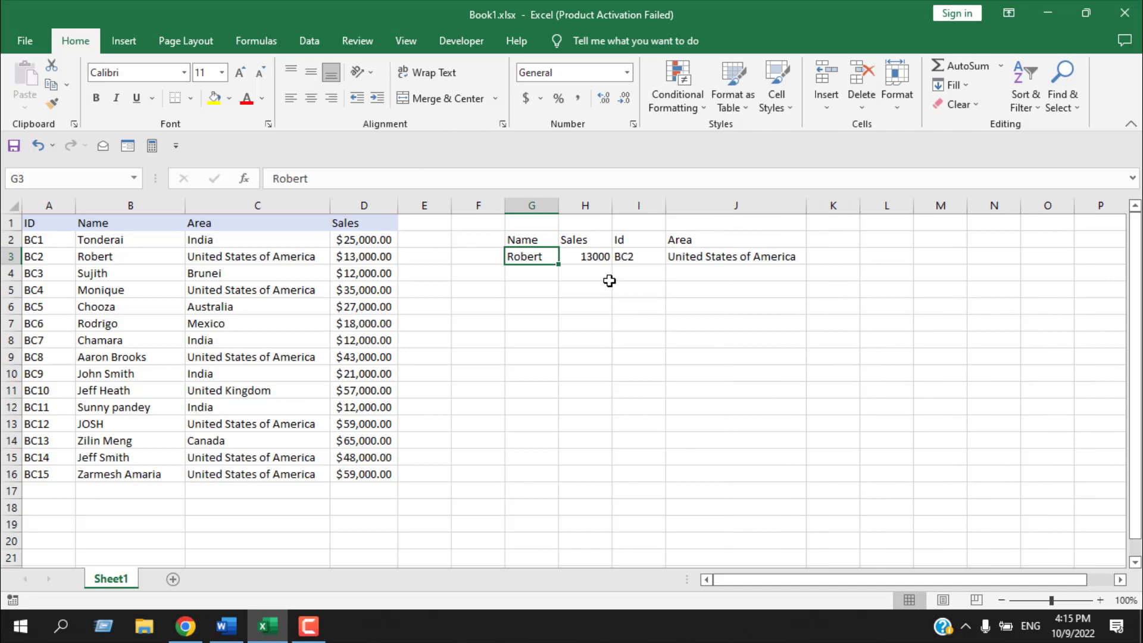
click(632, 262)
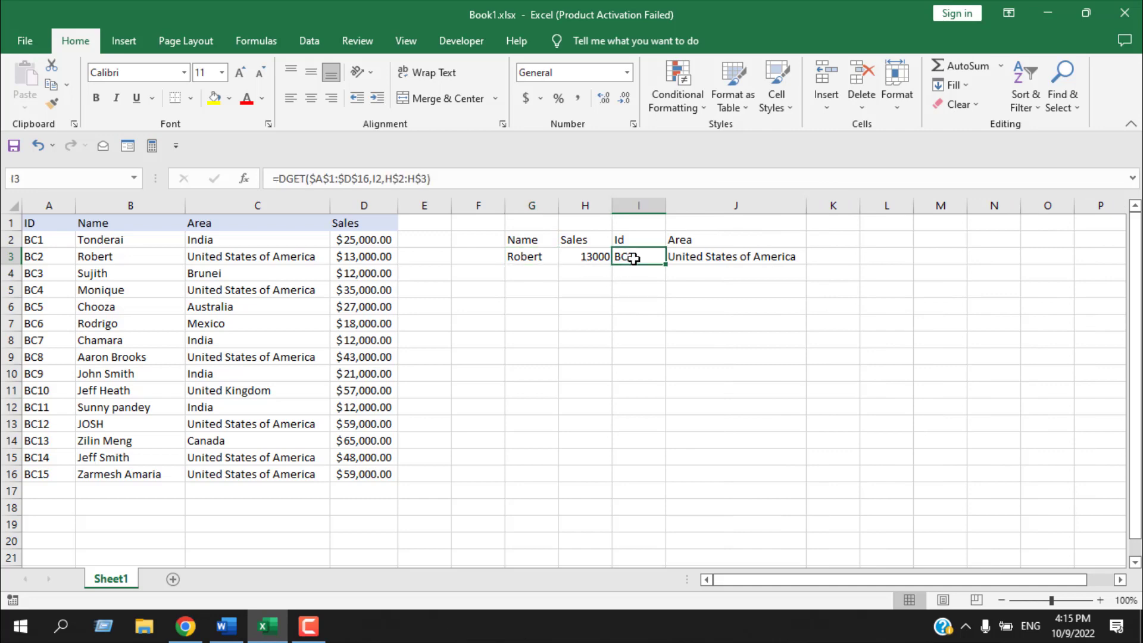
- Test the lookup in G3 with only the first three letters of the name, and again with the first four
click(525, 260)
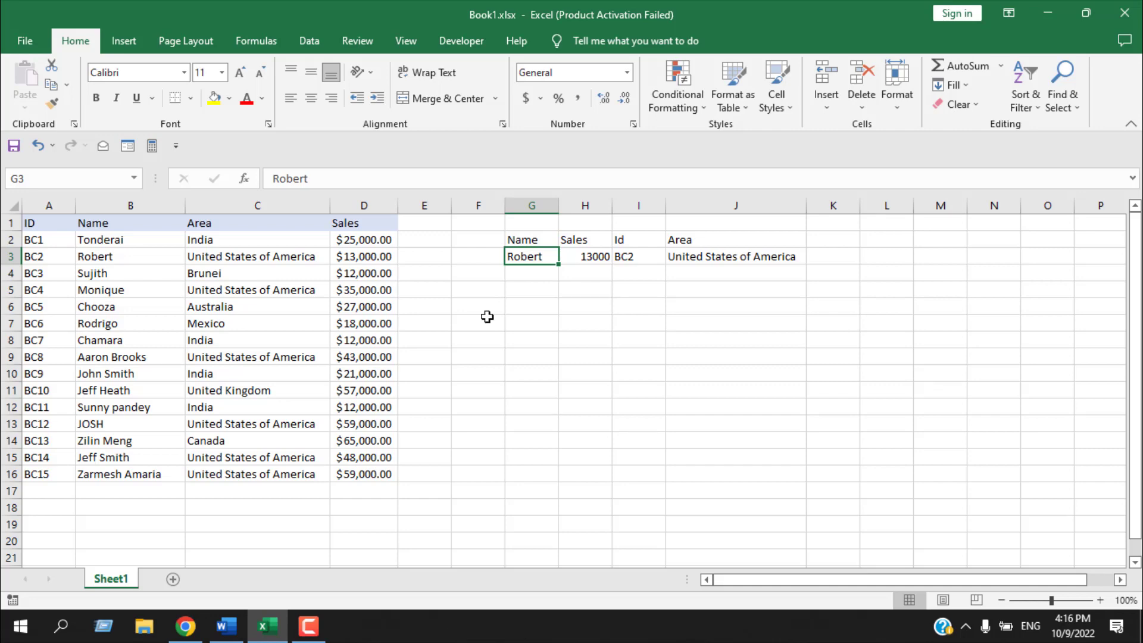
text(rob)
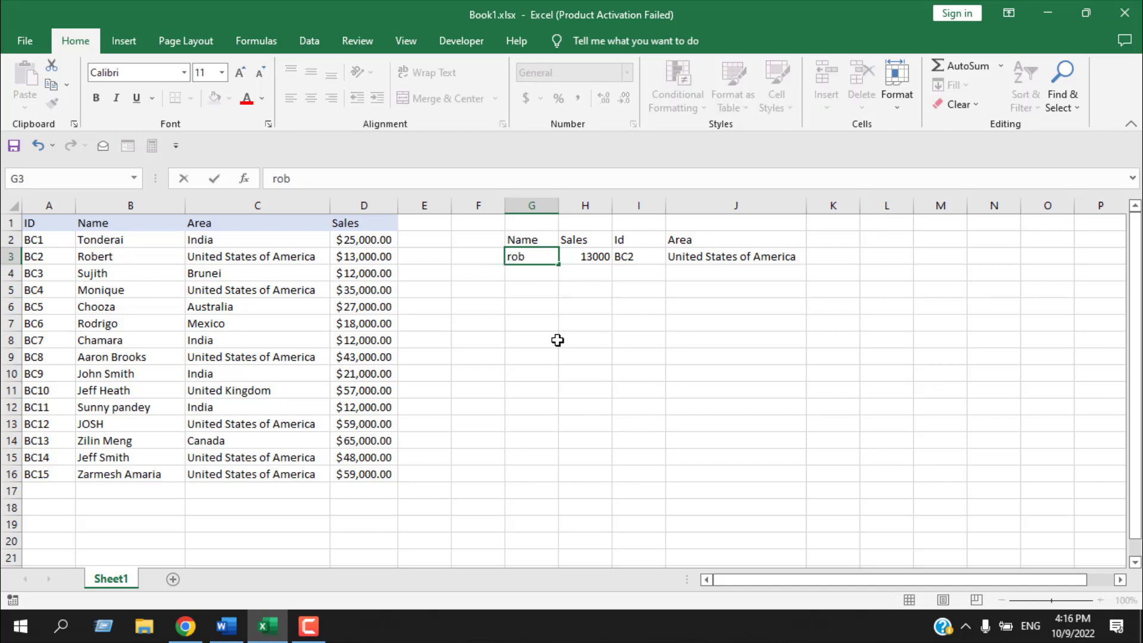
key(Return)
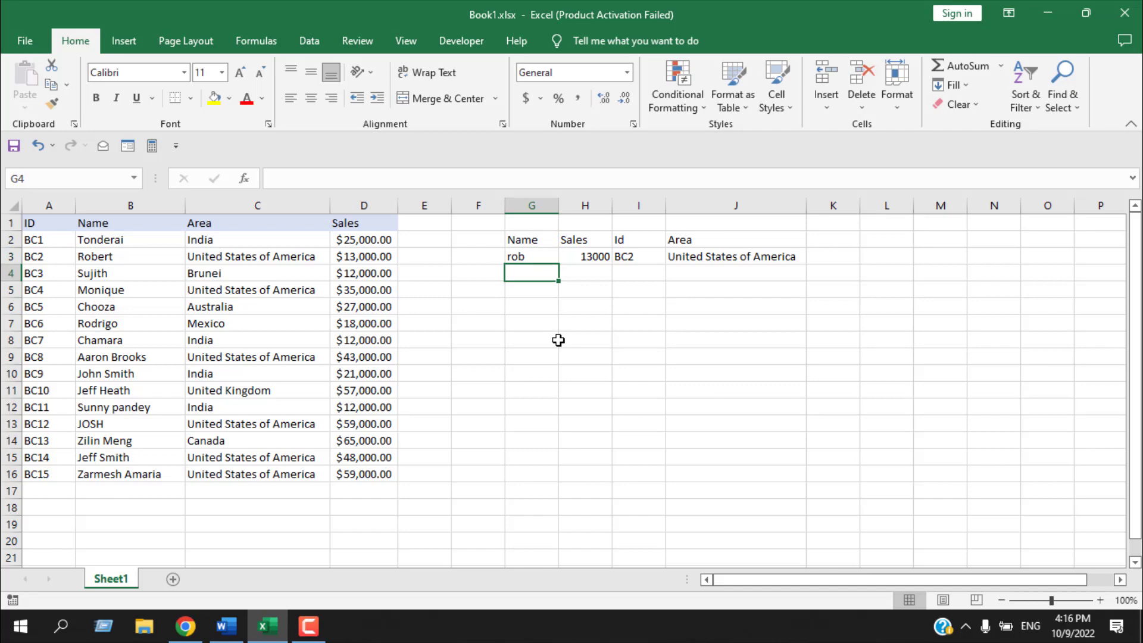
key(Up)
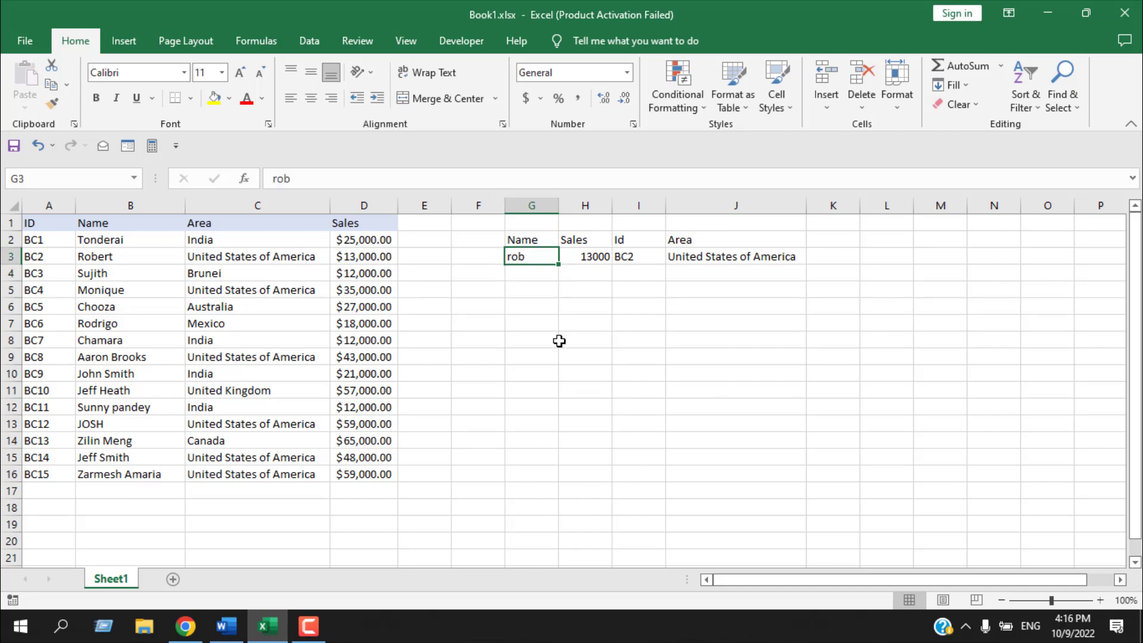
text(robe)
key(Return)
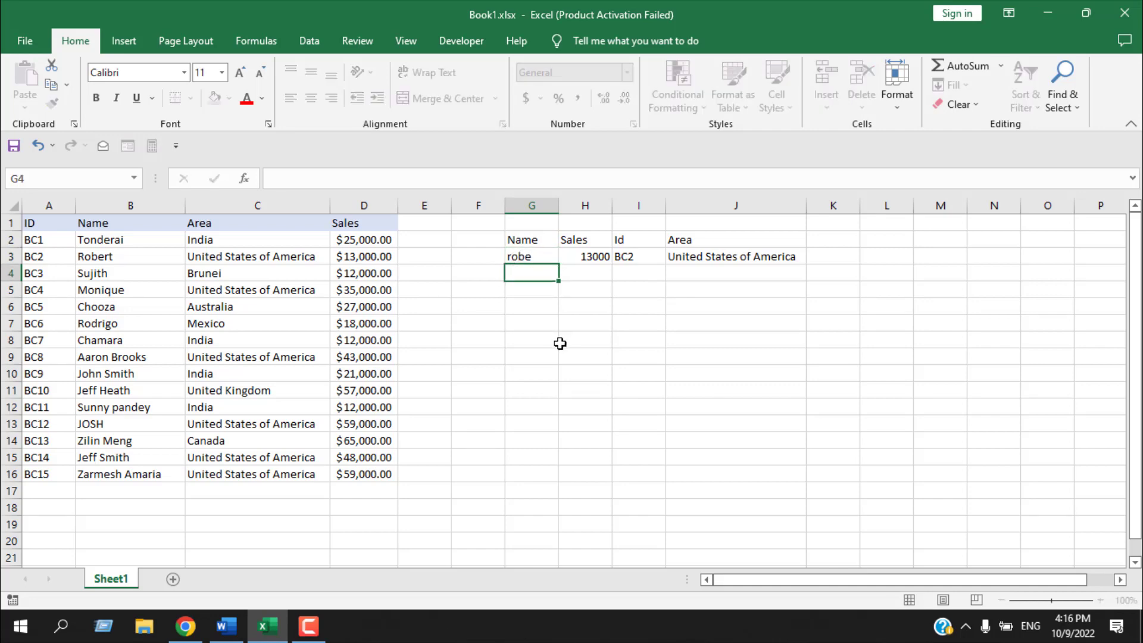
- Clear the partial criteria in G3 and re-enter the full name from B3
click(543, 260)
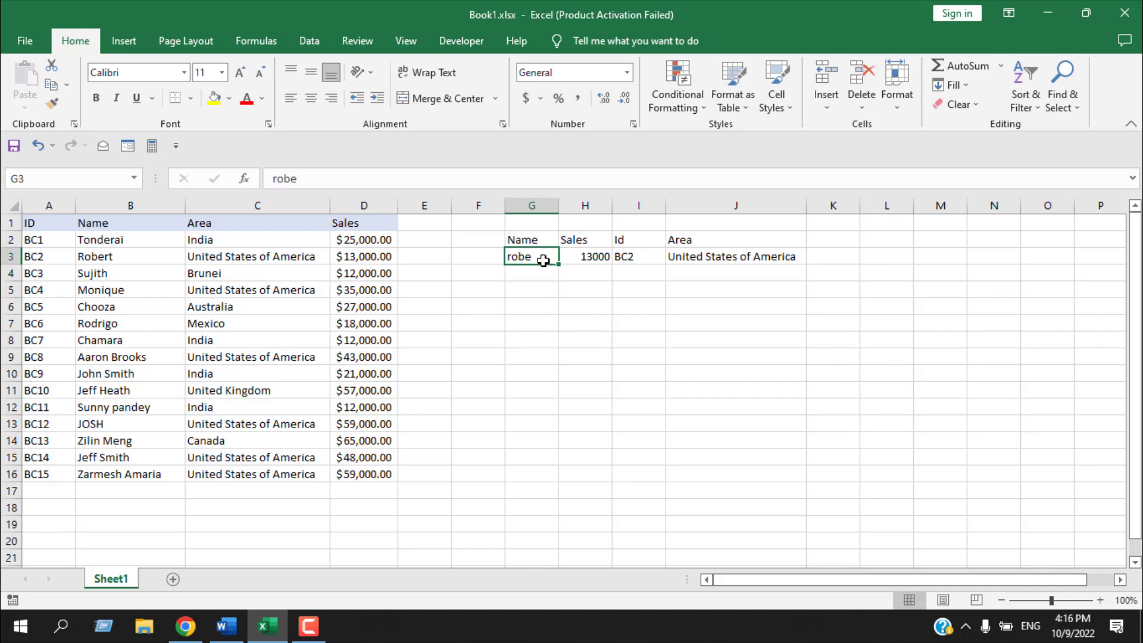
key(Delete)
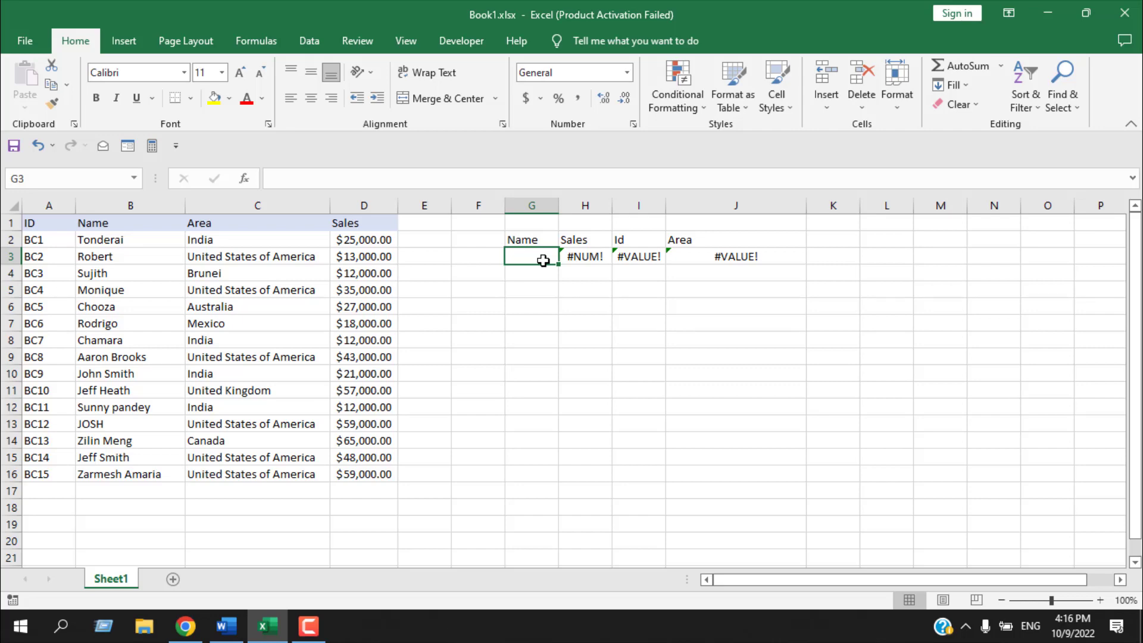
click(149, 256)
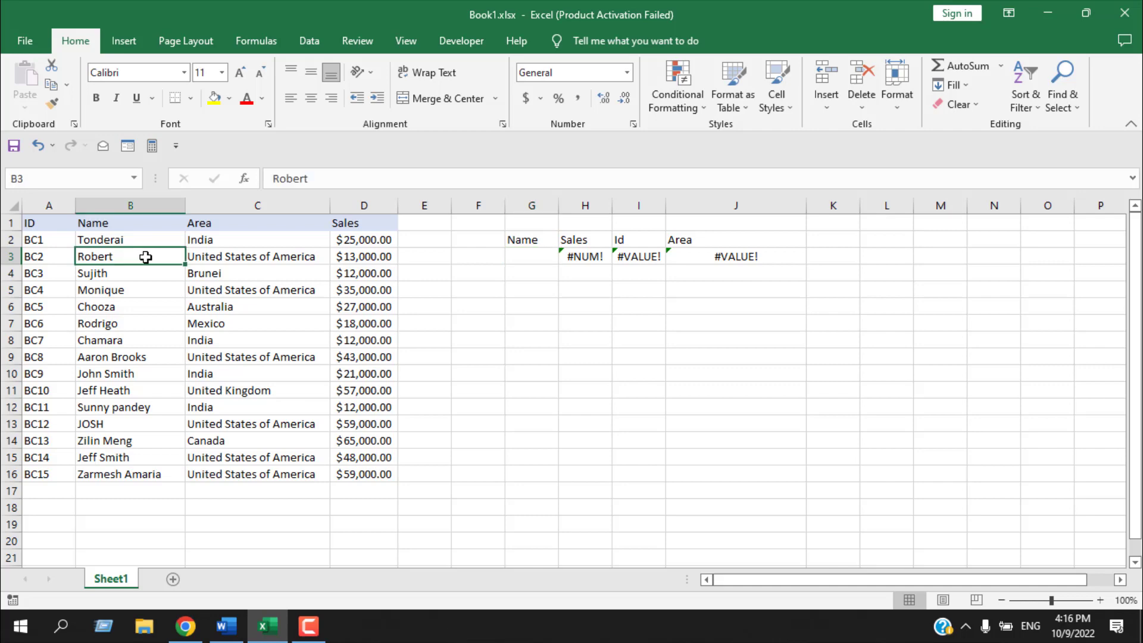
click(522, 253)
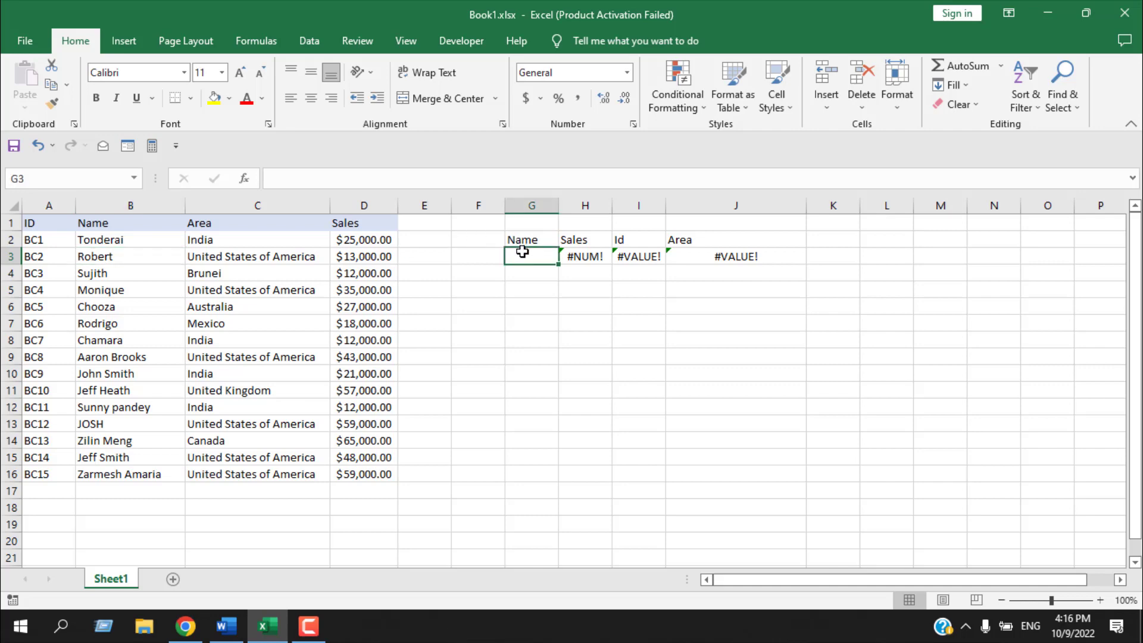
text(Robert)
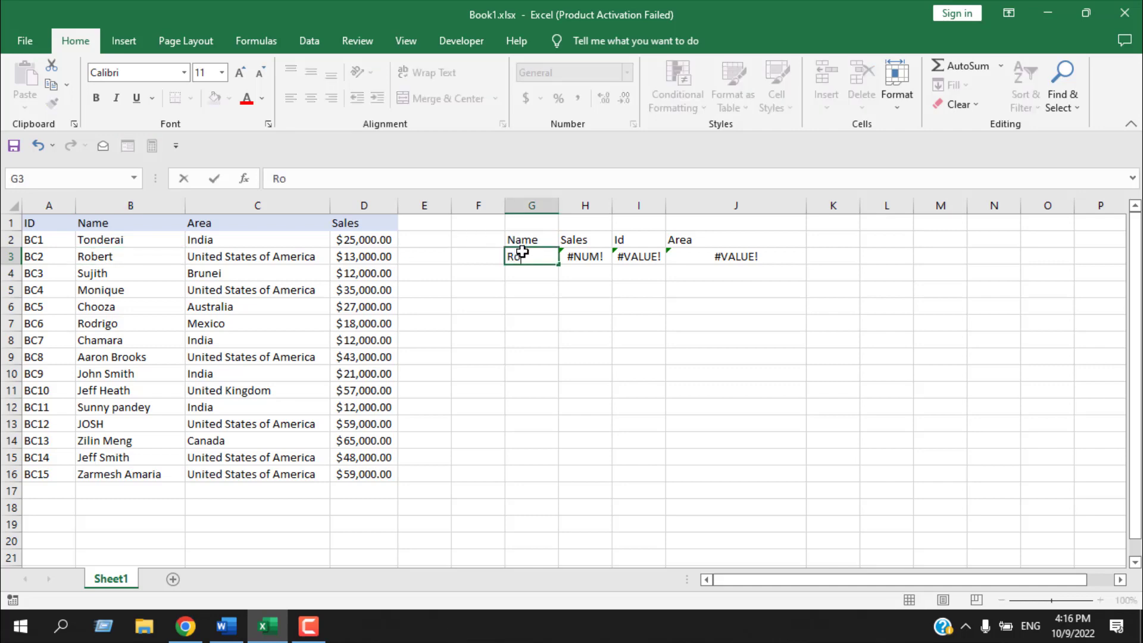
click(546, 345)
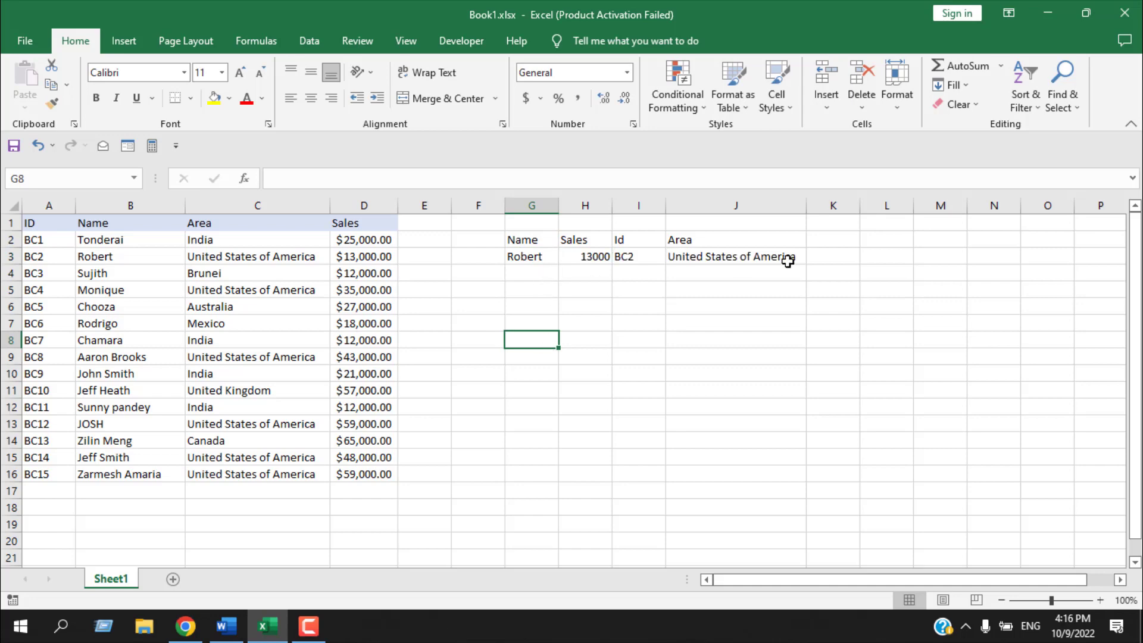
- Duplicate the name in B3 into B4 of the source table and check the lookup results in row 3
click(116, 261)
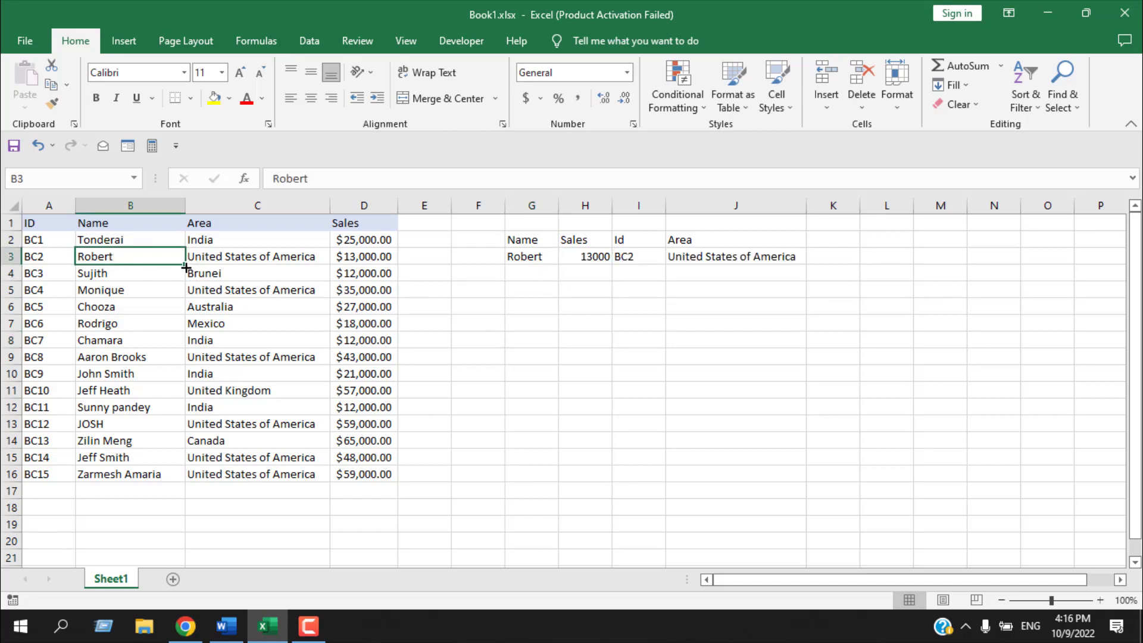
drag(186, 268, 181, 285)
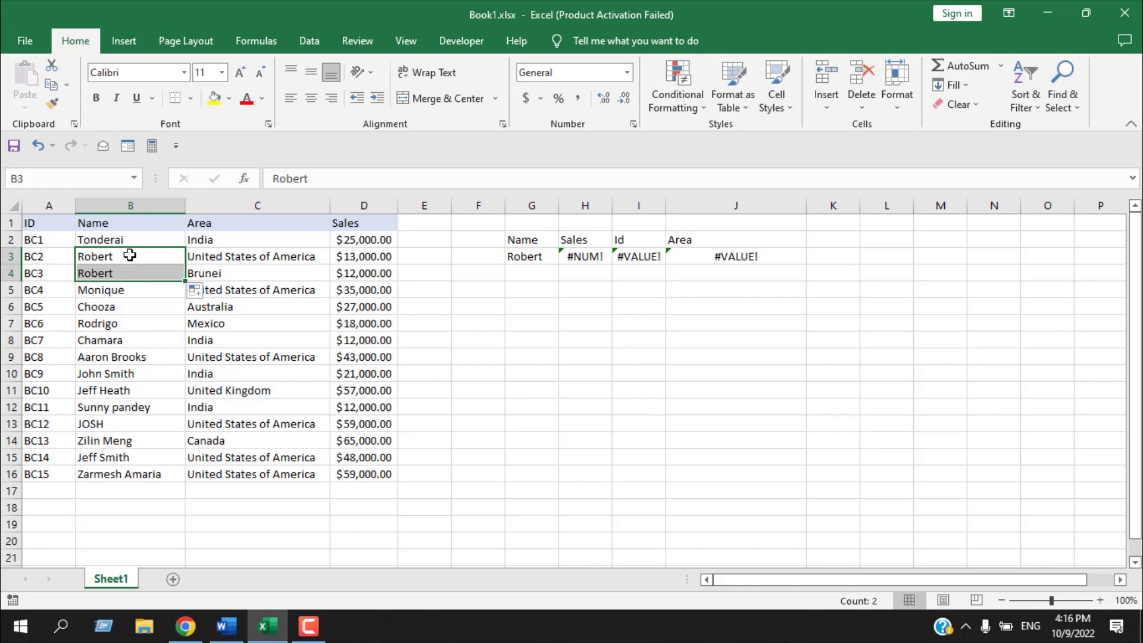
click(530, 269)
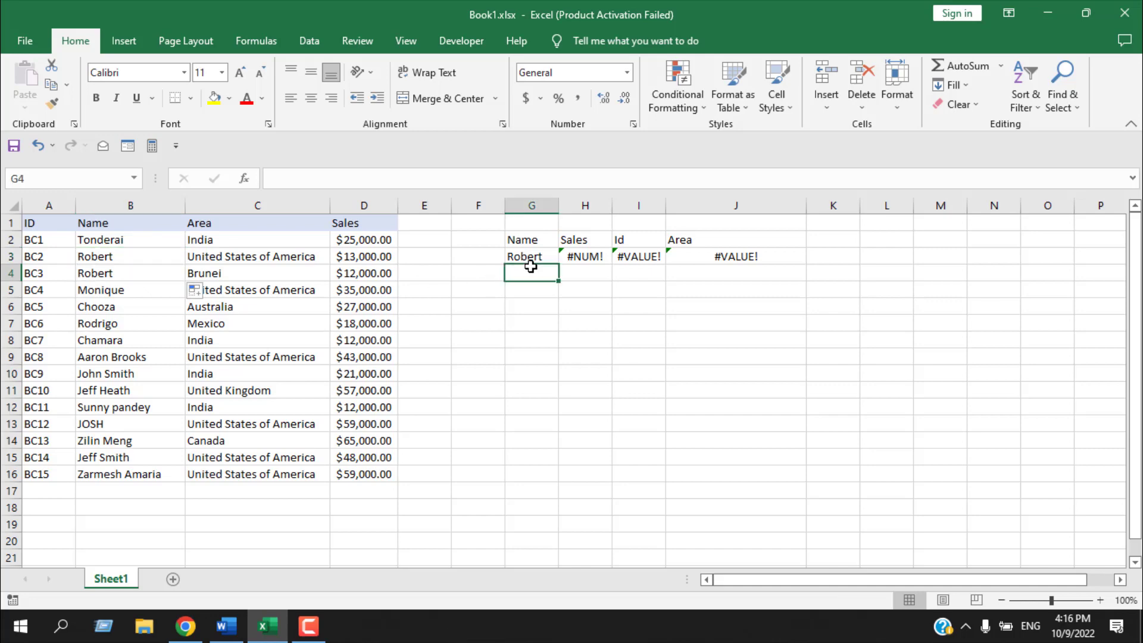
click(589, 258)
click(501, 318)
click(539, 258)
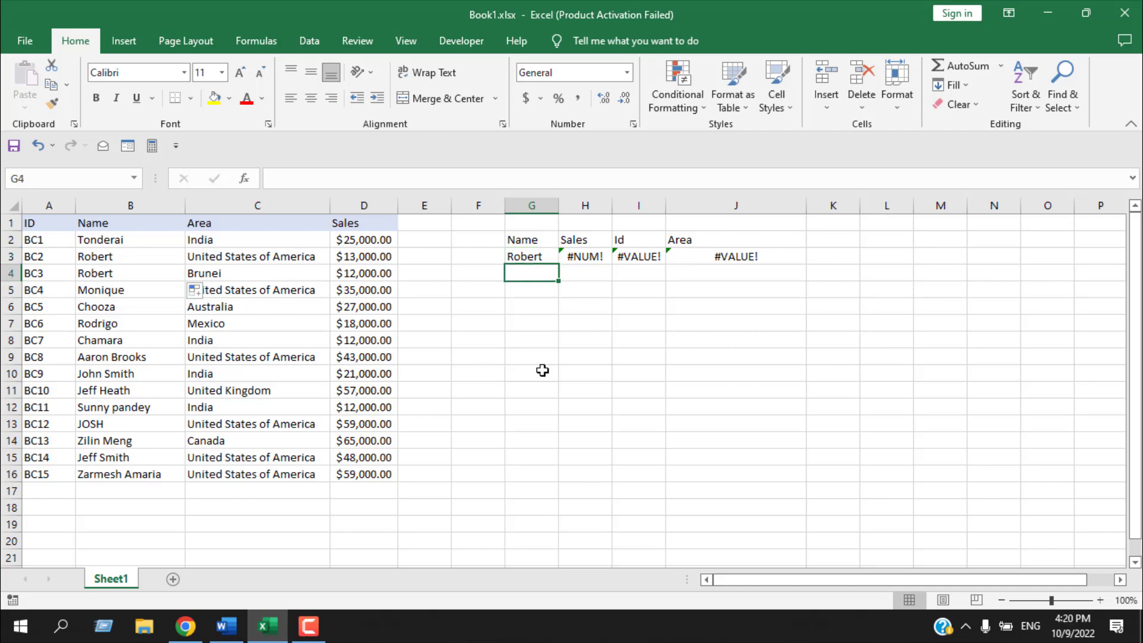
- Set up an ID and Sales lookup in G10:H11 for BC2, and start a DGET formula in H11 with database $A$1:$D$16
click(543, 372)
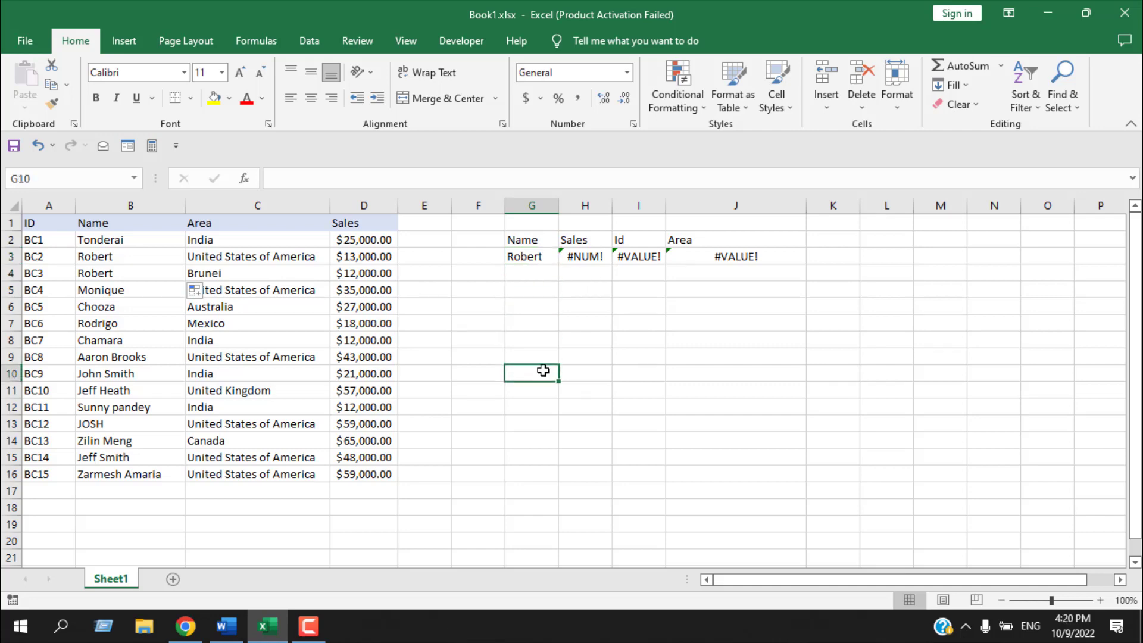
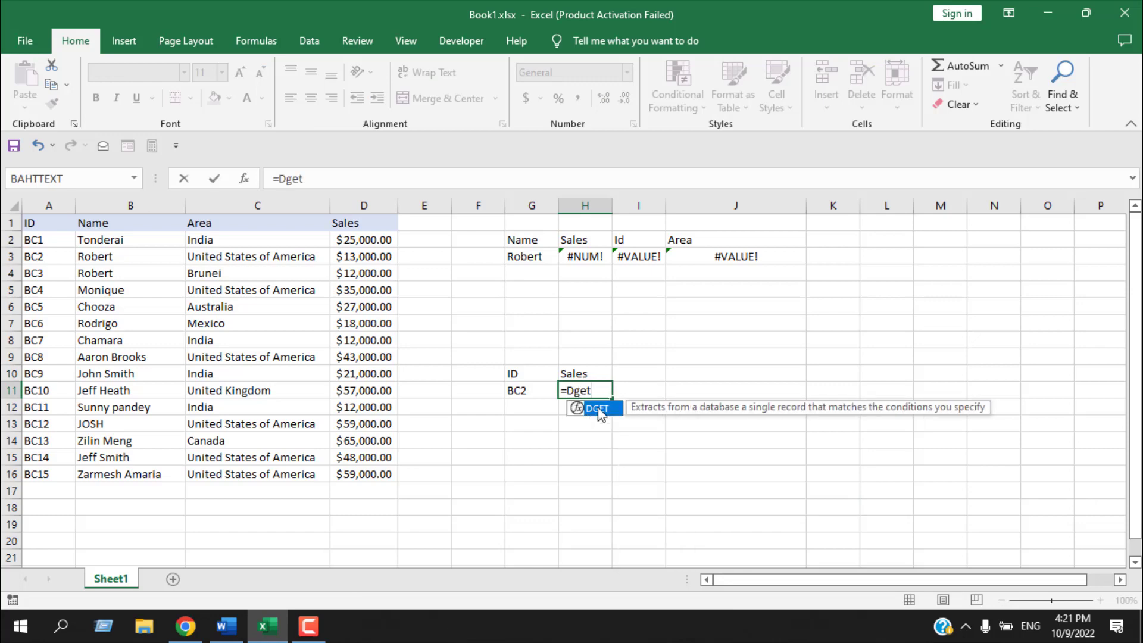
double_click(599, 408)
drag(54, 224, 332, 468)
key(F4)
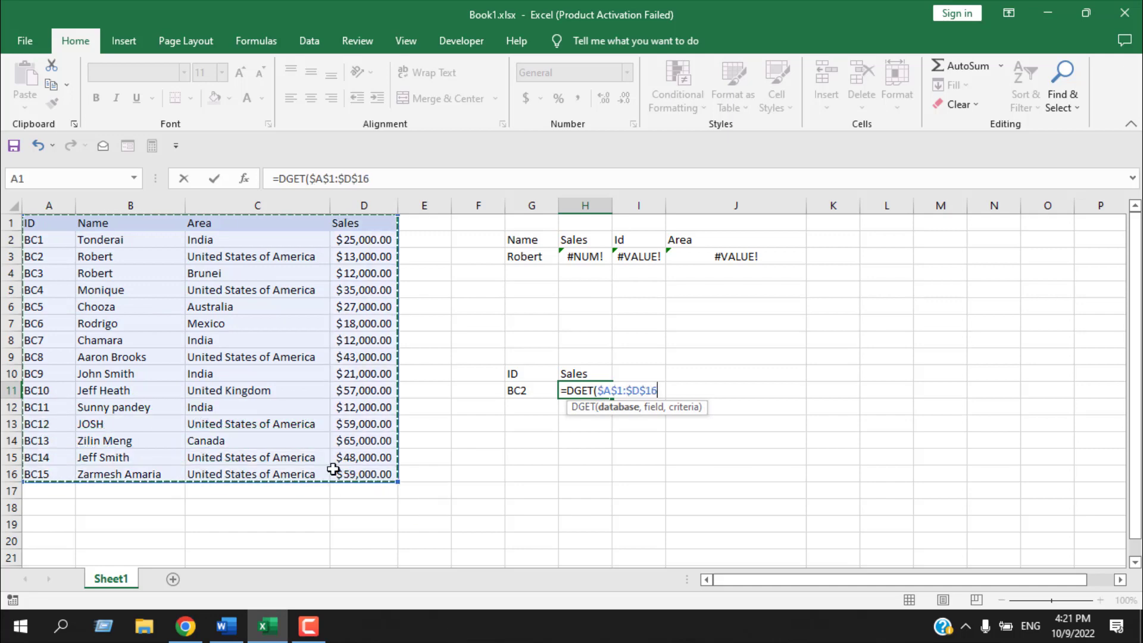
text(,)
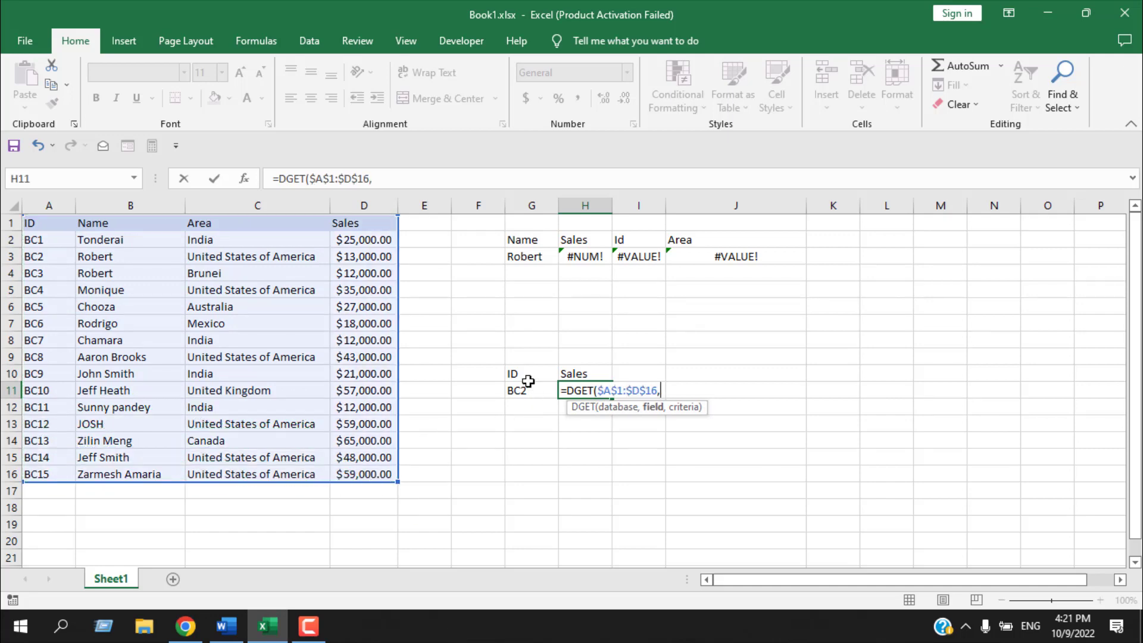
- Complete the H11 DGET formula with the Sales header in H10 as field and G10:G11 as criteria, and review it
click(576, 369)
text(,)
drag(528, 371, 528, 391)
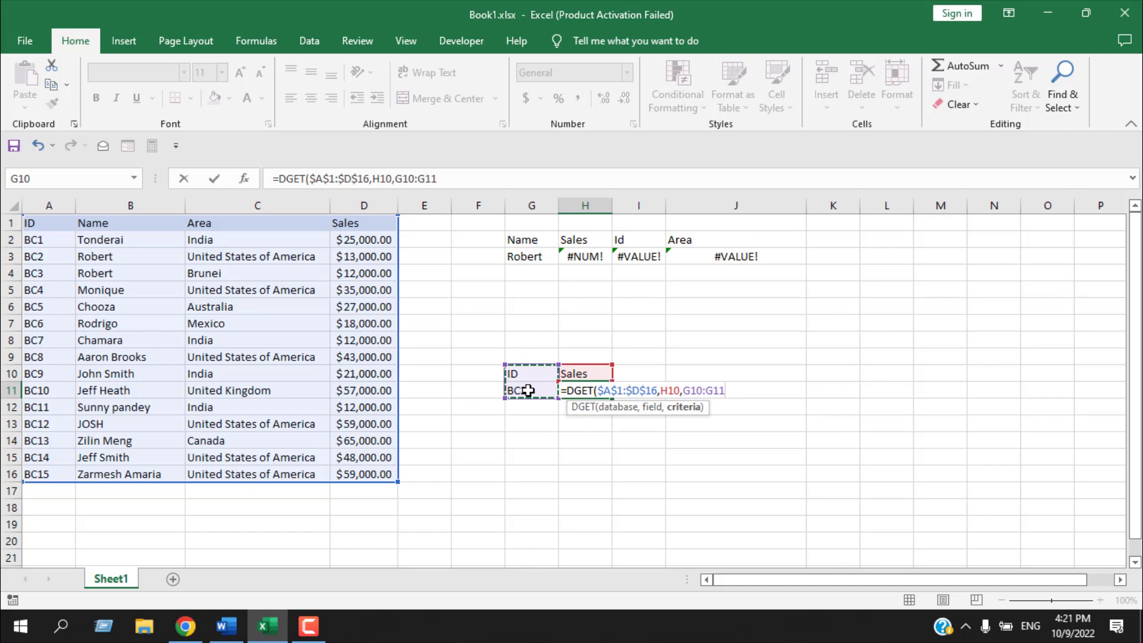
text())
key(Return)
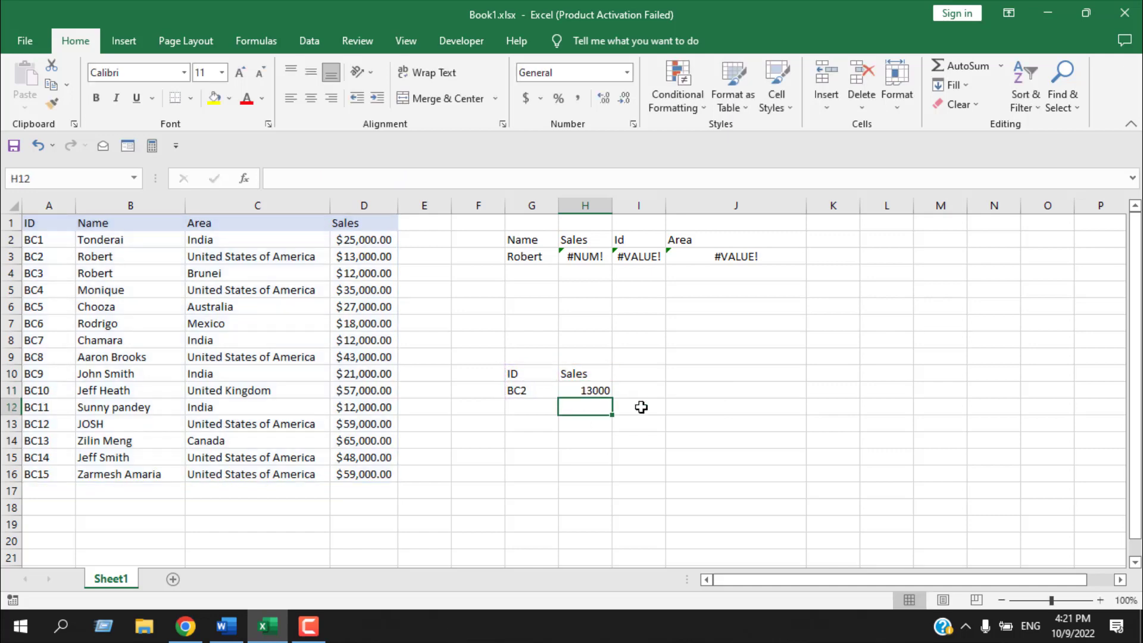
click(591, 391)
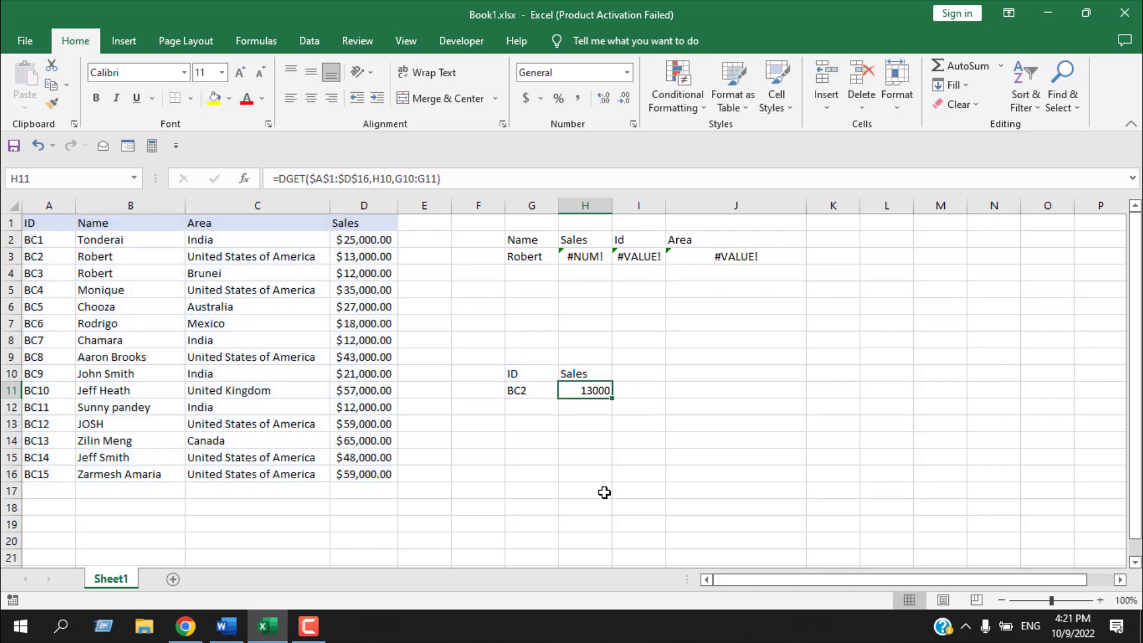
- Change the lookup ID in G11 to BC1 and compare it with the matching source ID in A2
click(536, 393)
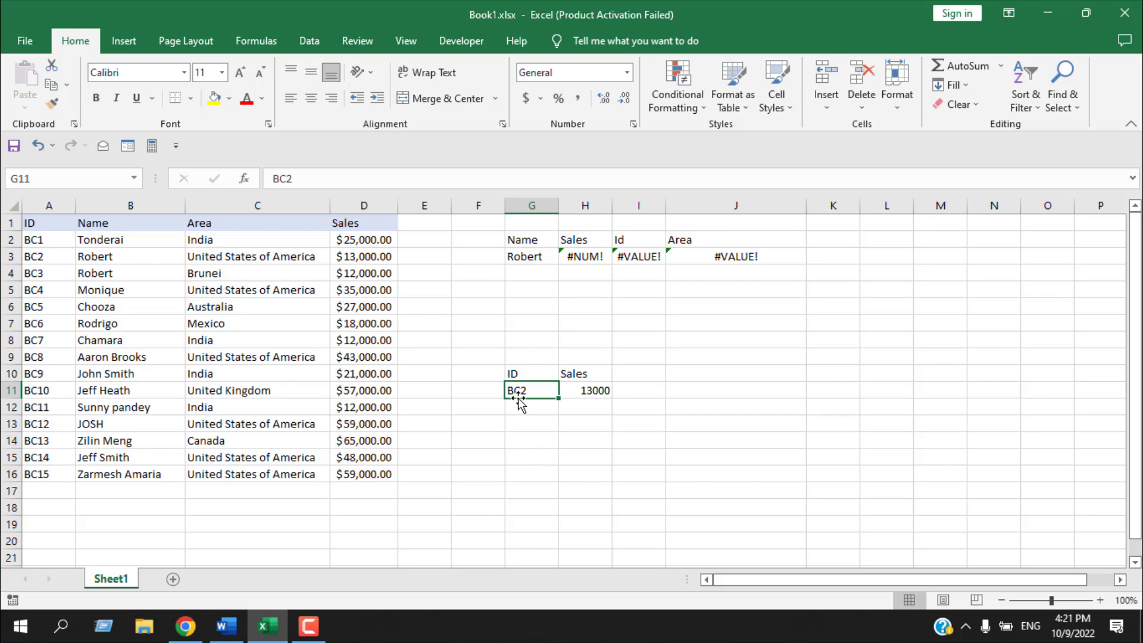
text(B)
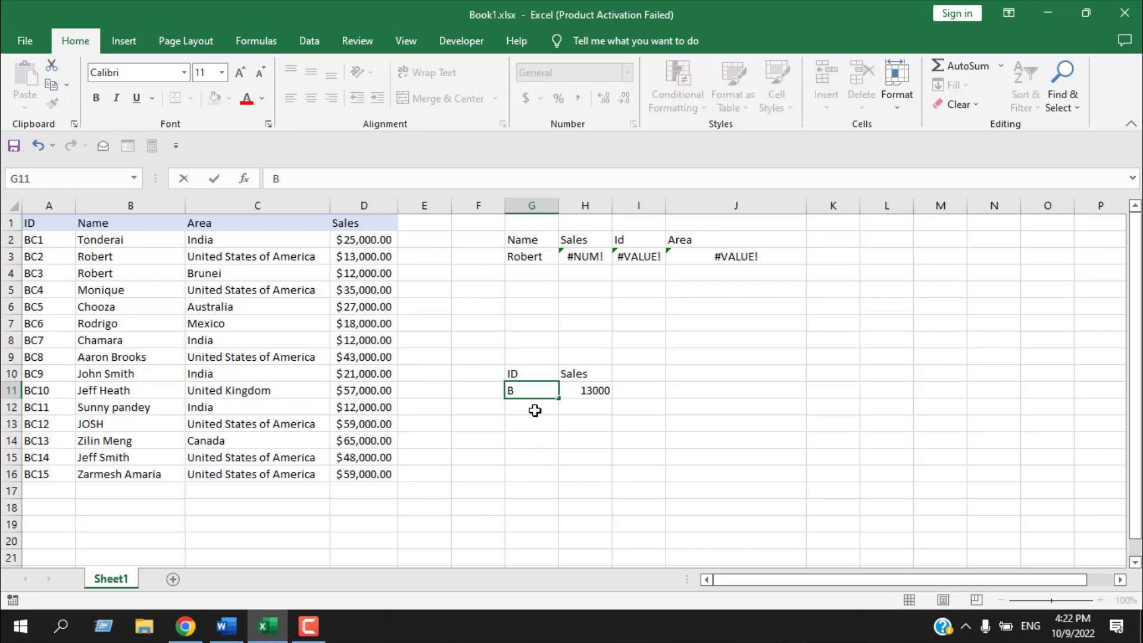
text(C1)
key(Return)
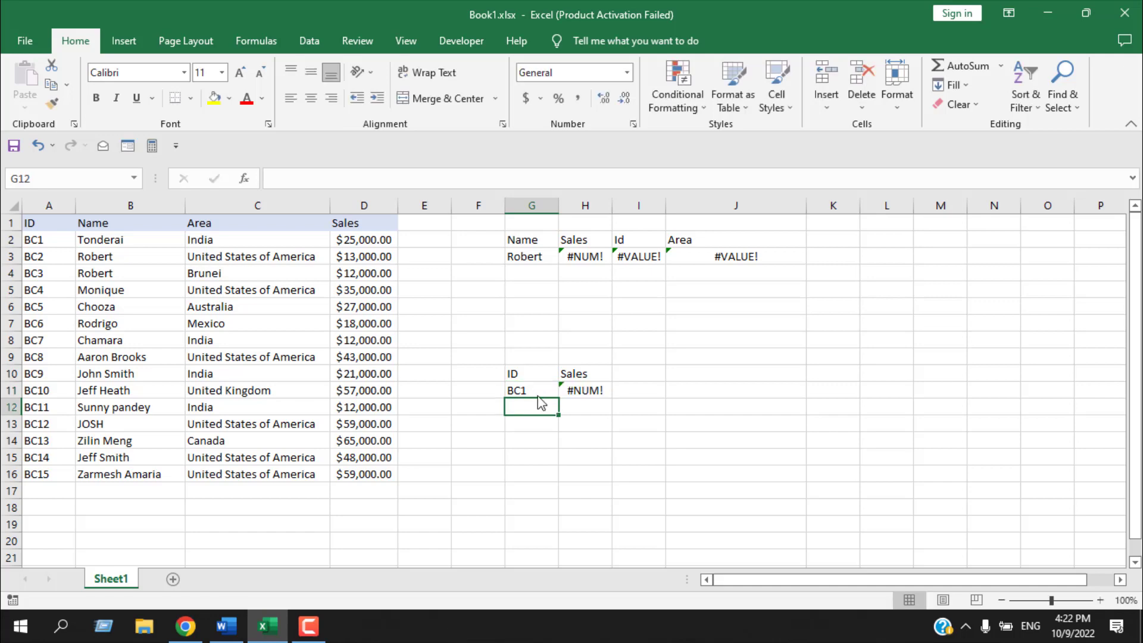
click(538, 391)
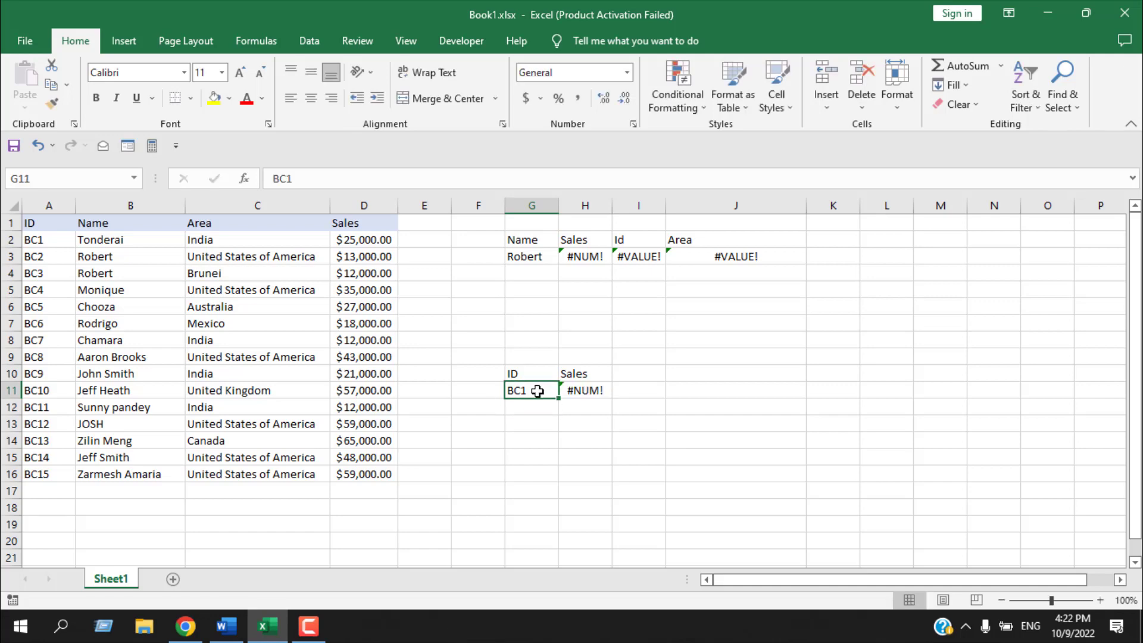
click(44, 239)
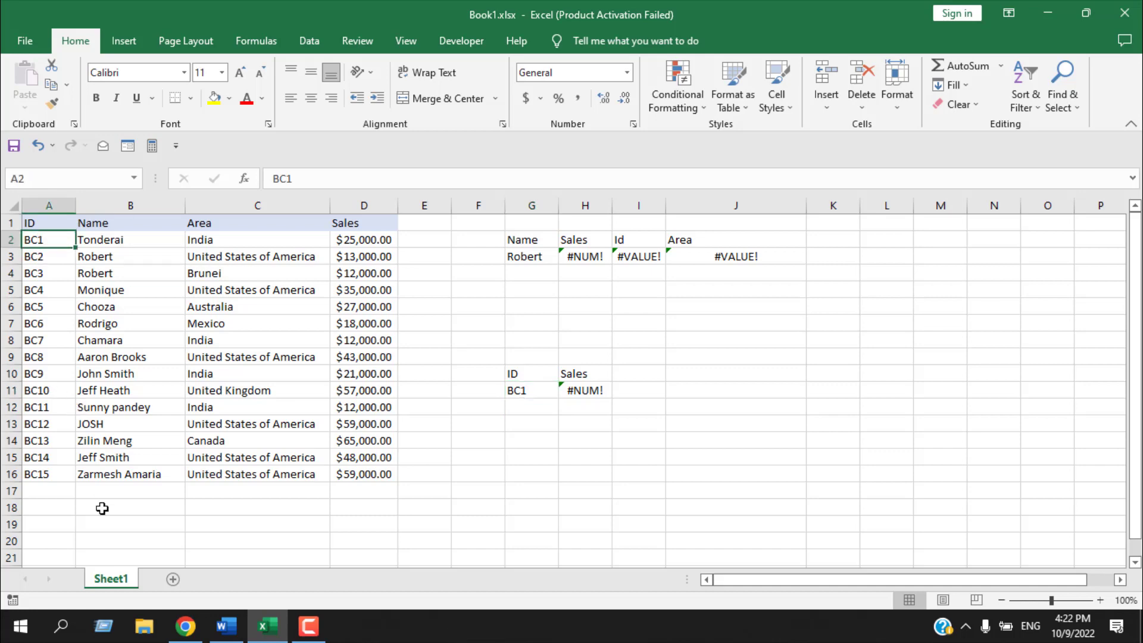
click(529, 393)
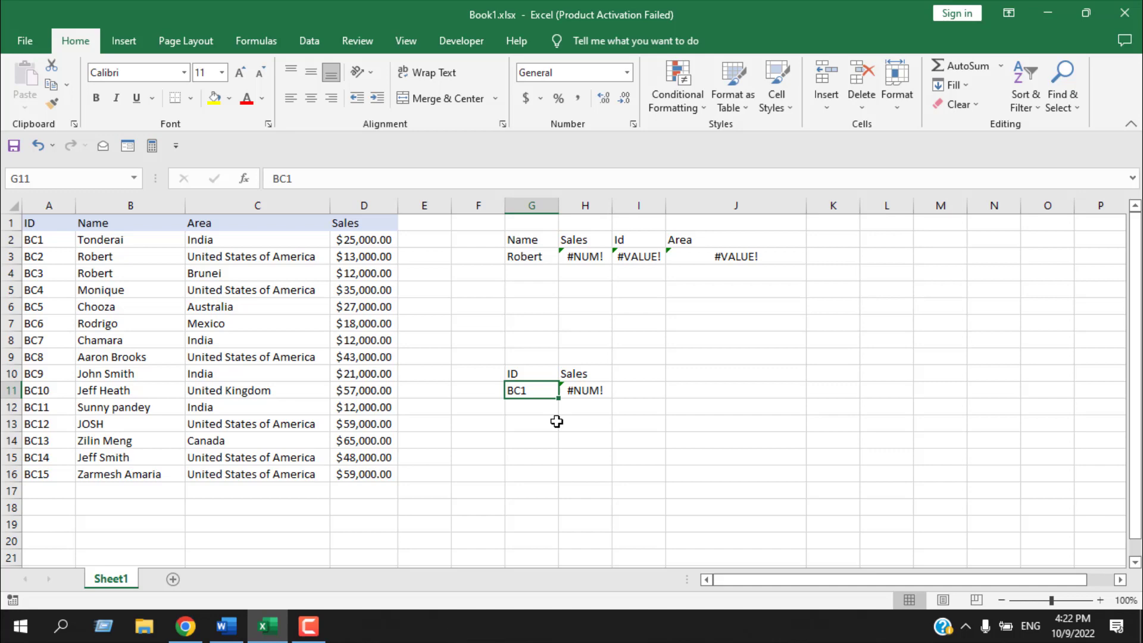
- Enter the name from B13 as a second lookup in G4, copy the H3 formula down to H4, and compare the criteria cells
click(529, 269)
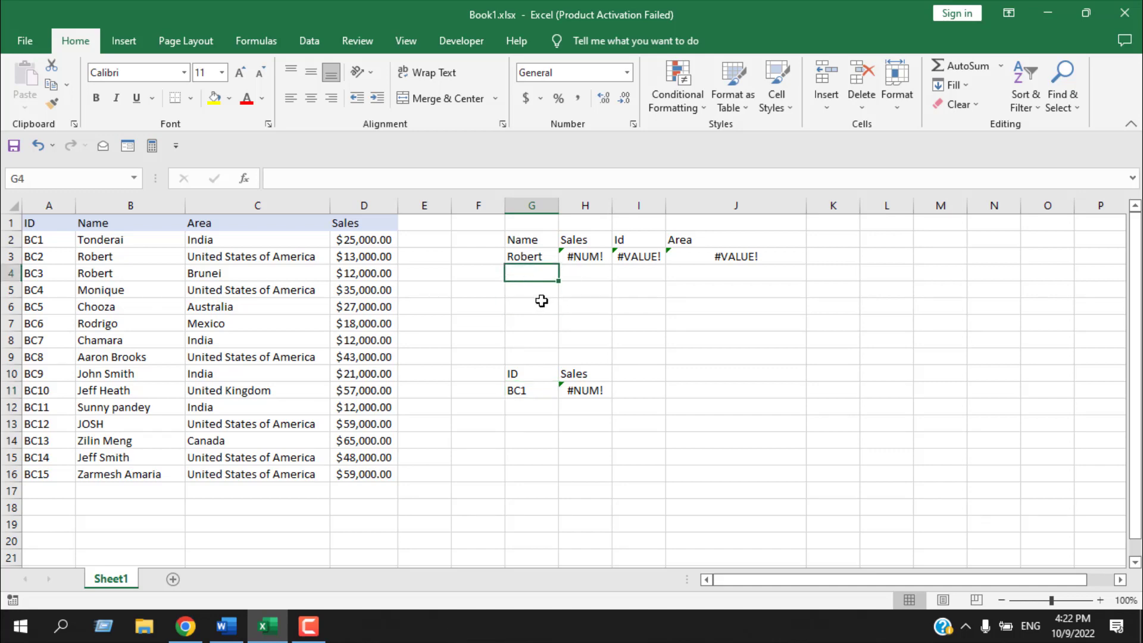
text(JOSH)
click(547, 302)
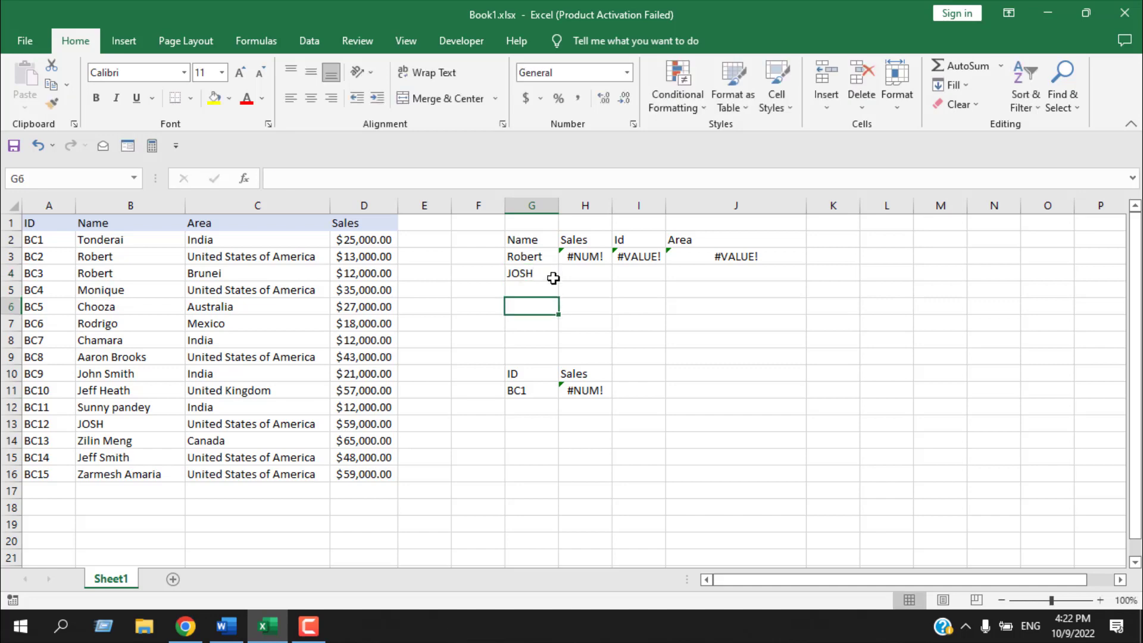
click(569, 259)
drag(613, 266, 608, 297)
click(587, 274)
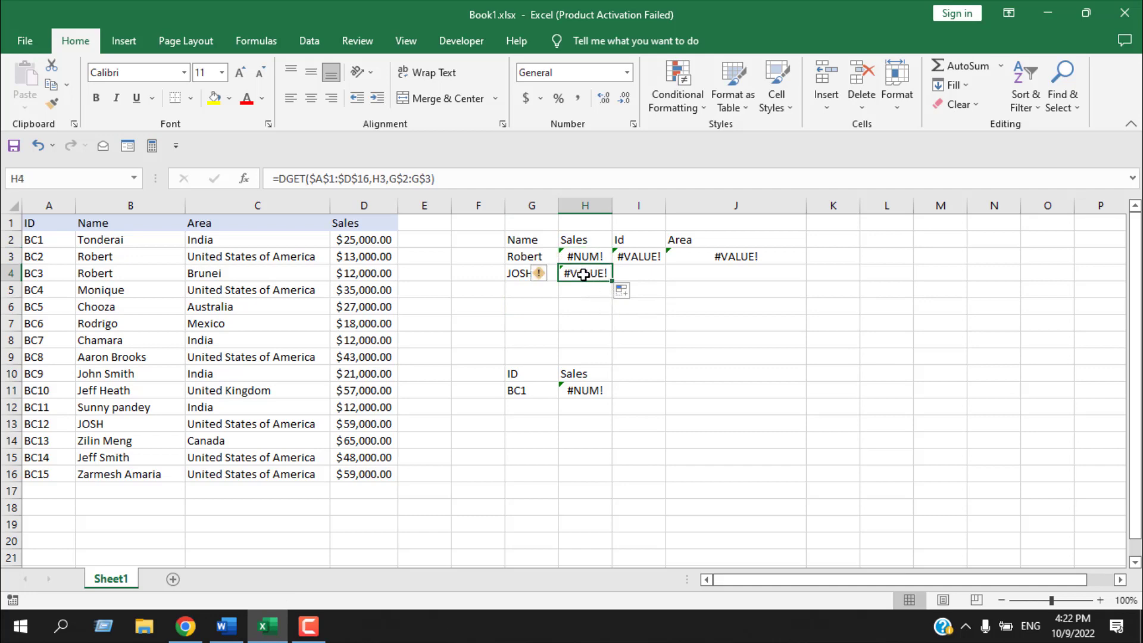
click(522, 275)
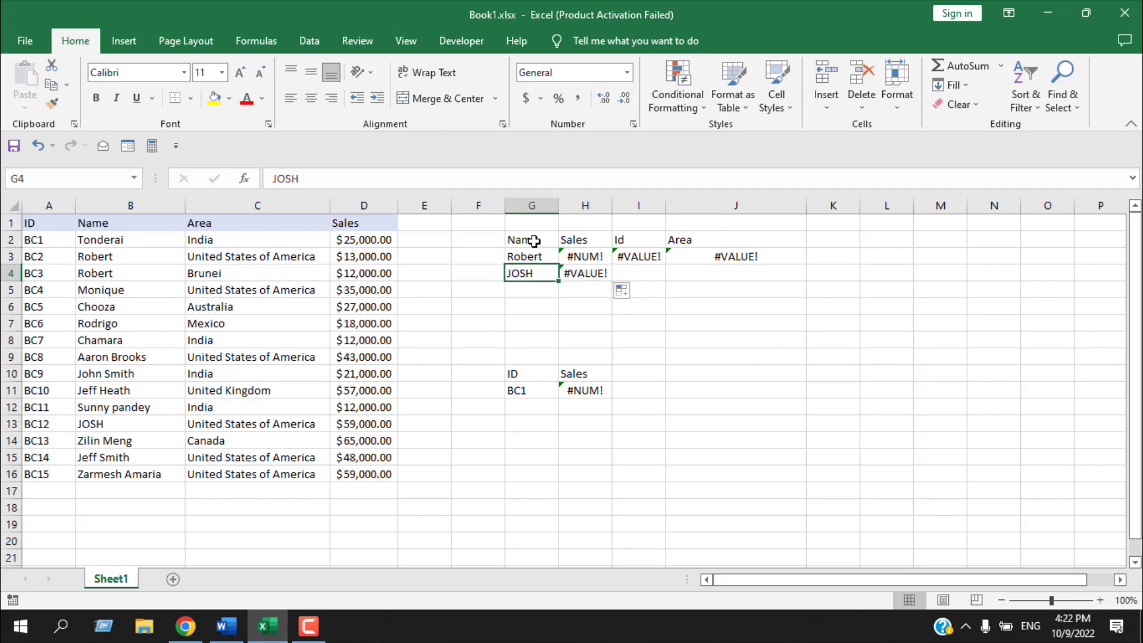
click(571, 276)
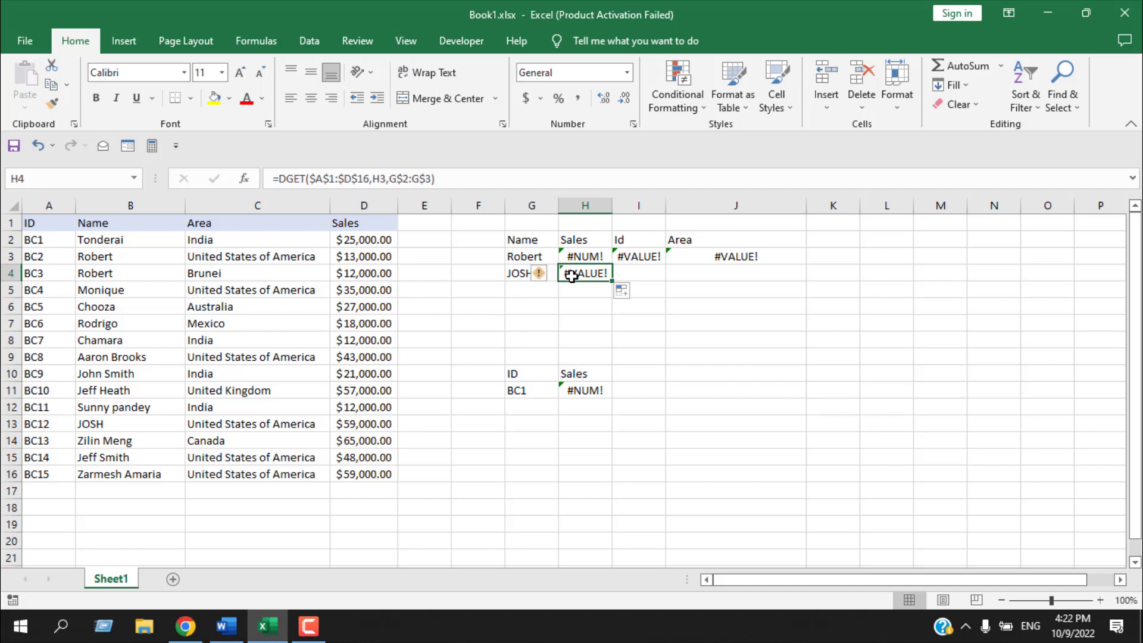
click(520, 373)
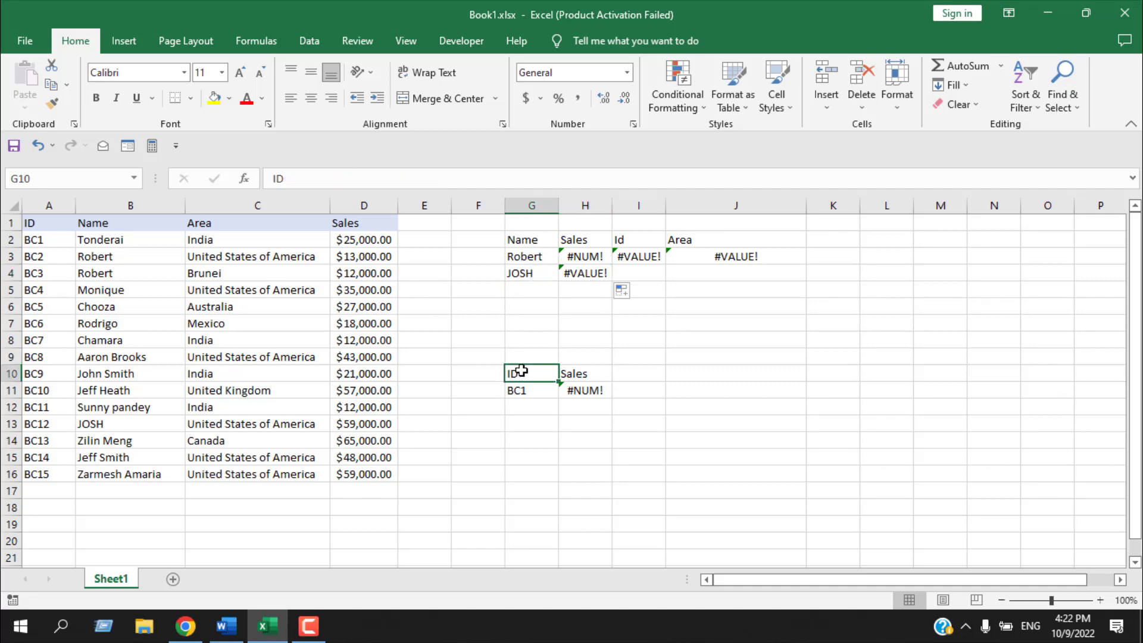
click(542, 392)
key(Up)
- Add the headers Name, Area and Sales in G6:I6 for a two-criteria lookup
click(520, 308)
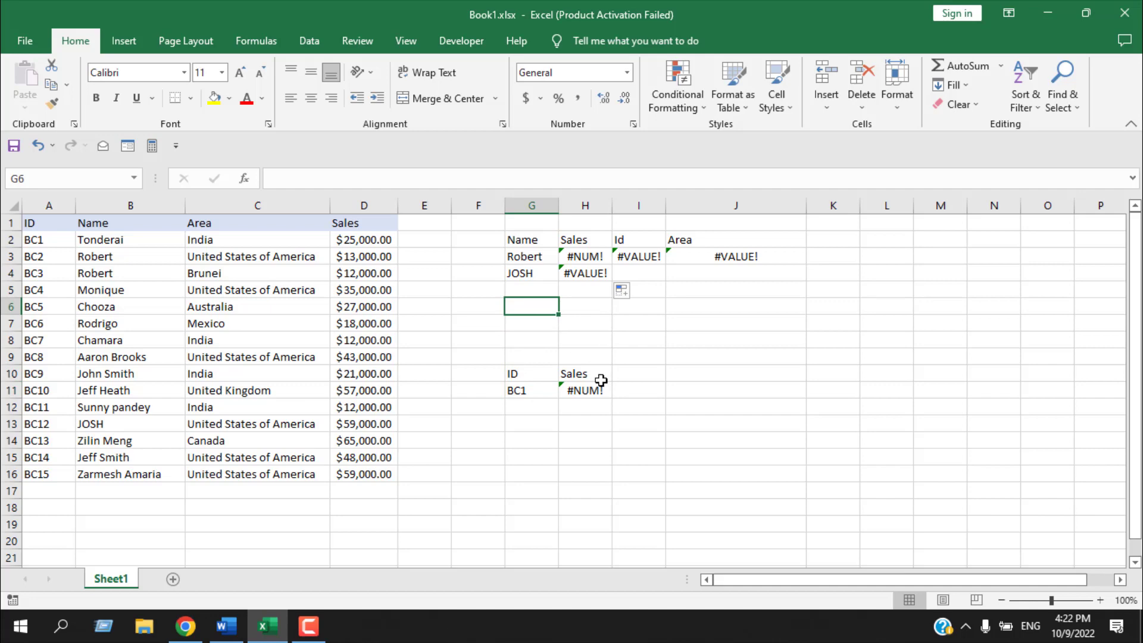
text(Name)
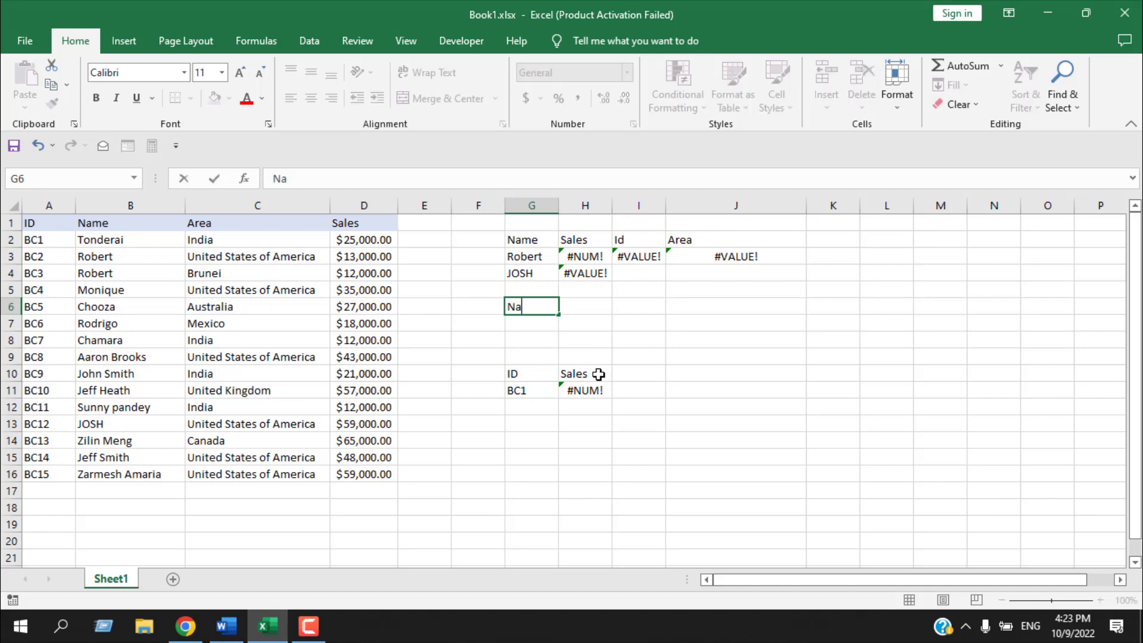
click(602, 304)
text(Arewa)
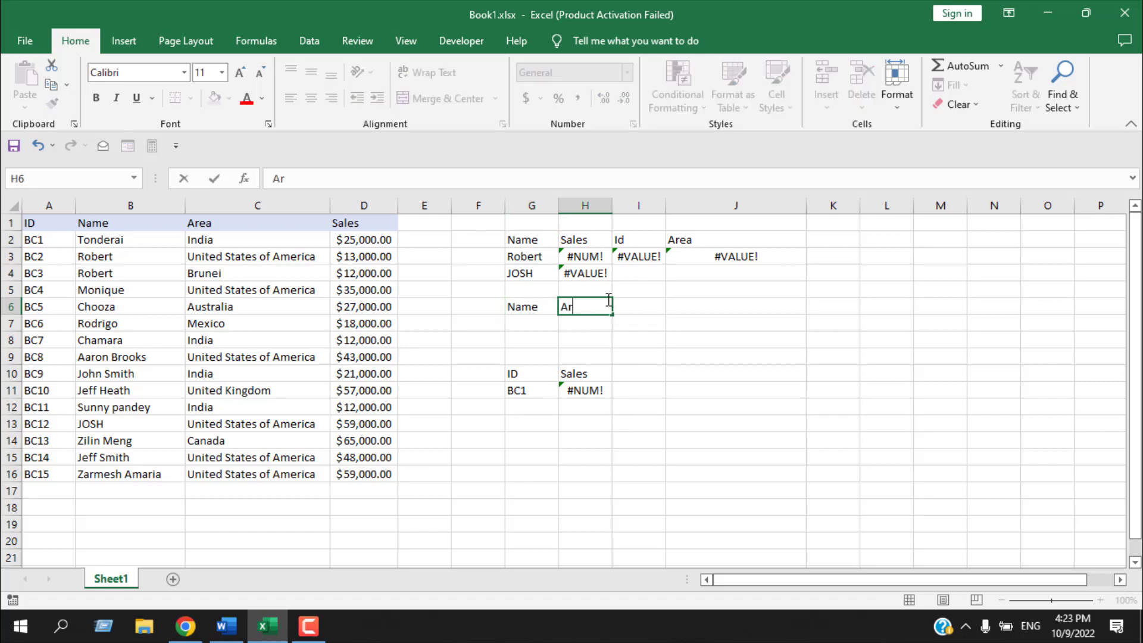
key(BackSpace)
key(BackSpace)
text(a)
click(652, 310)
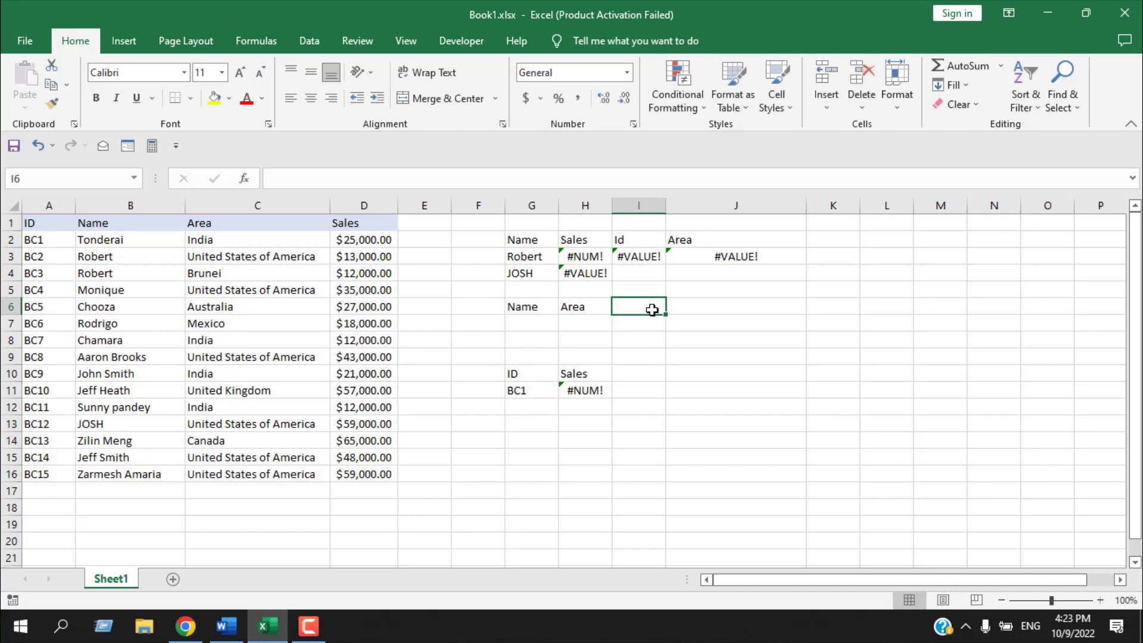
text(Sales)
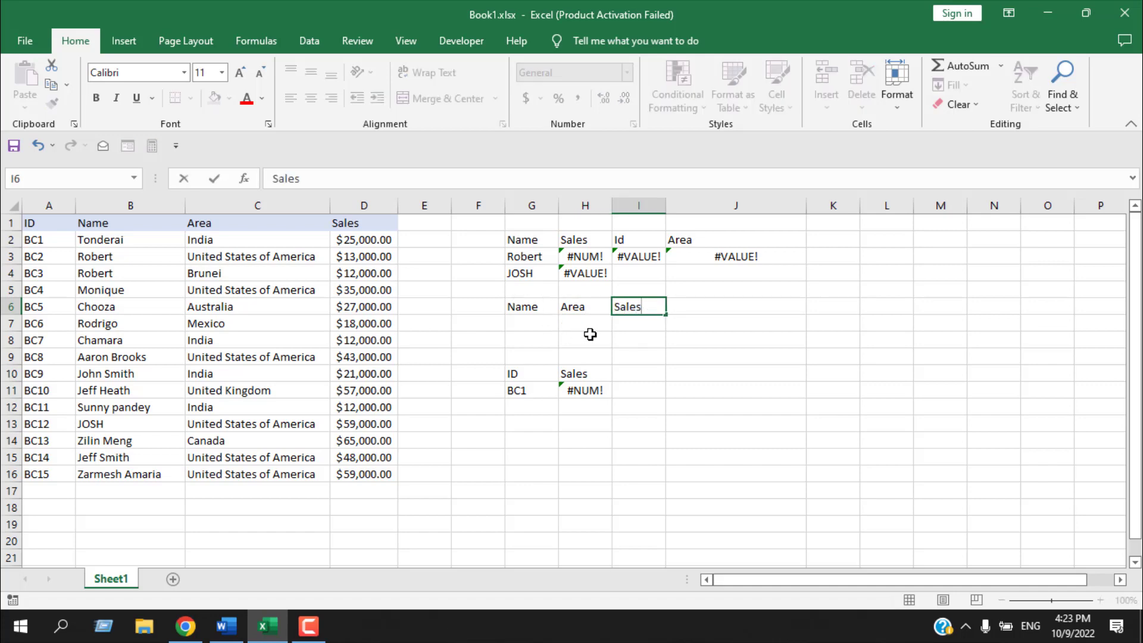
- Enter a DGET formula in I7 with database A1:D16, the Sales header I6 as field and G6:H7 as criteria
click(622, 325)
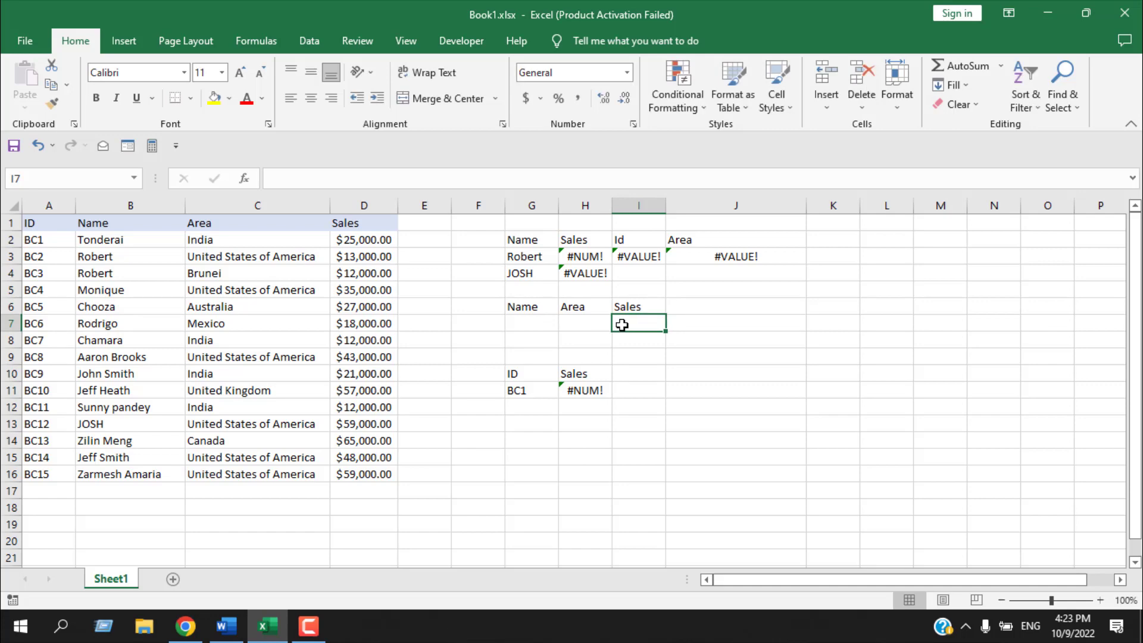
text(=)
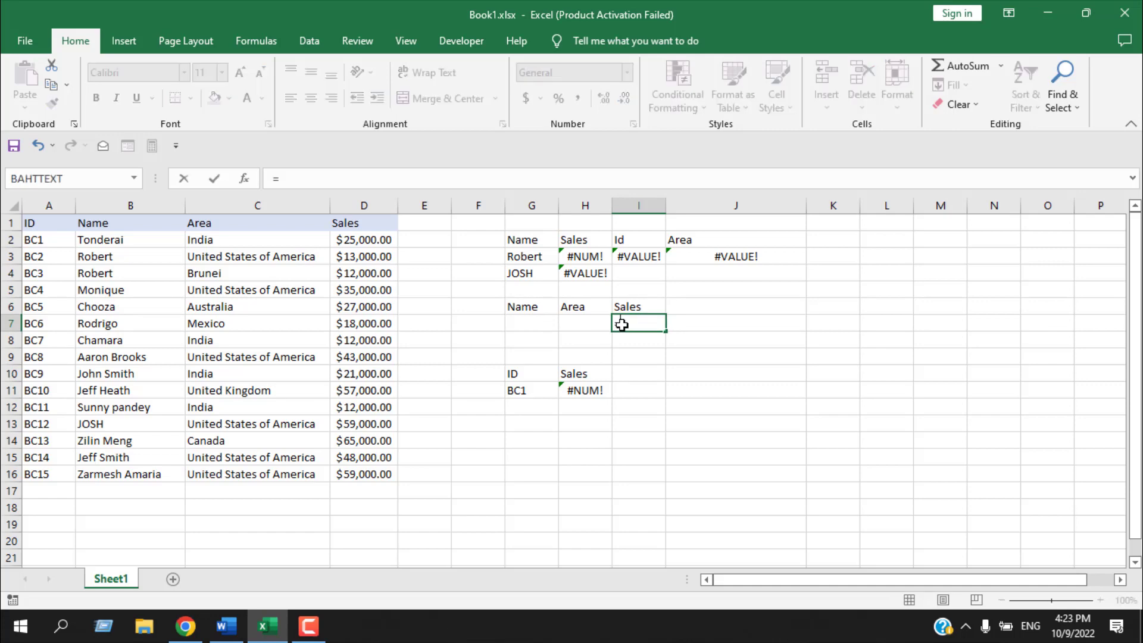
text(dget)
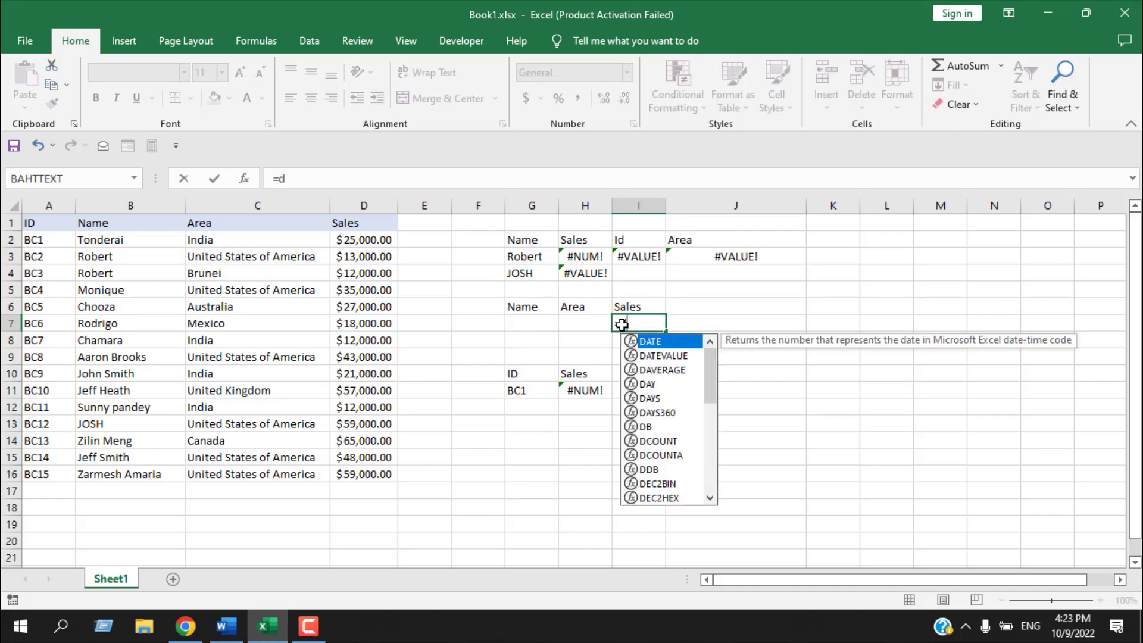
double_click(658, 342)
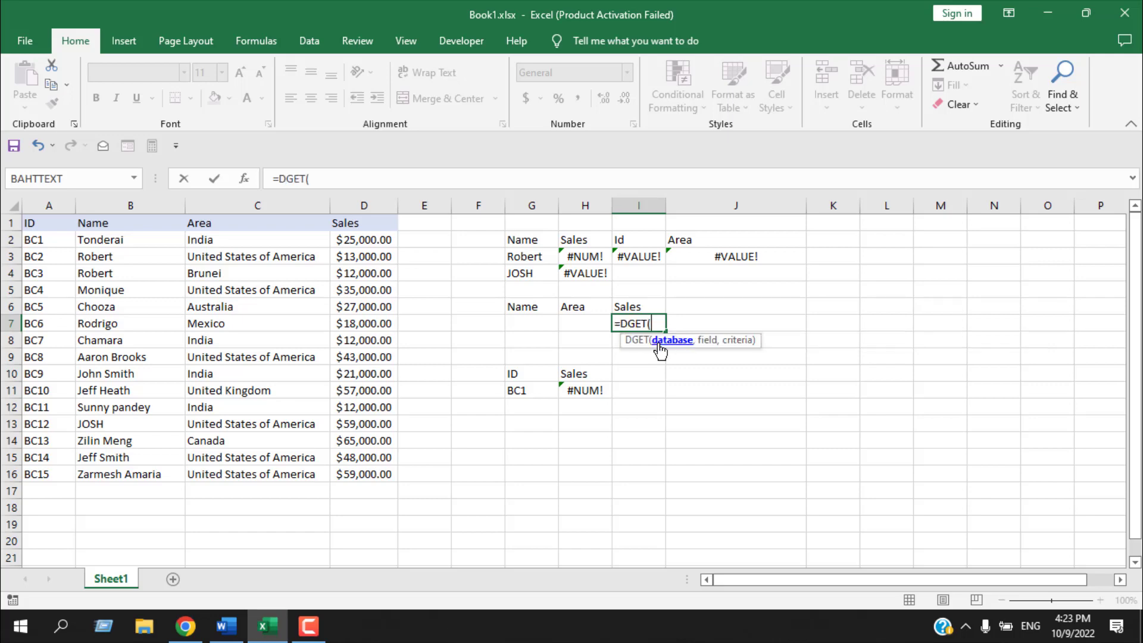
drag(46, 225, 338, 470)
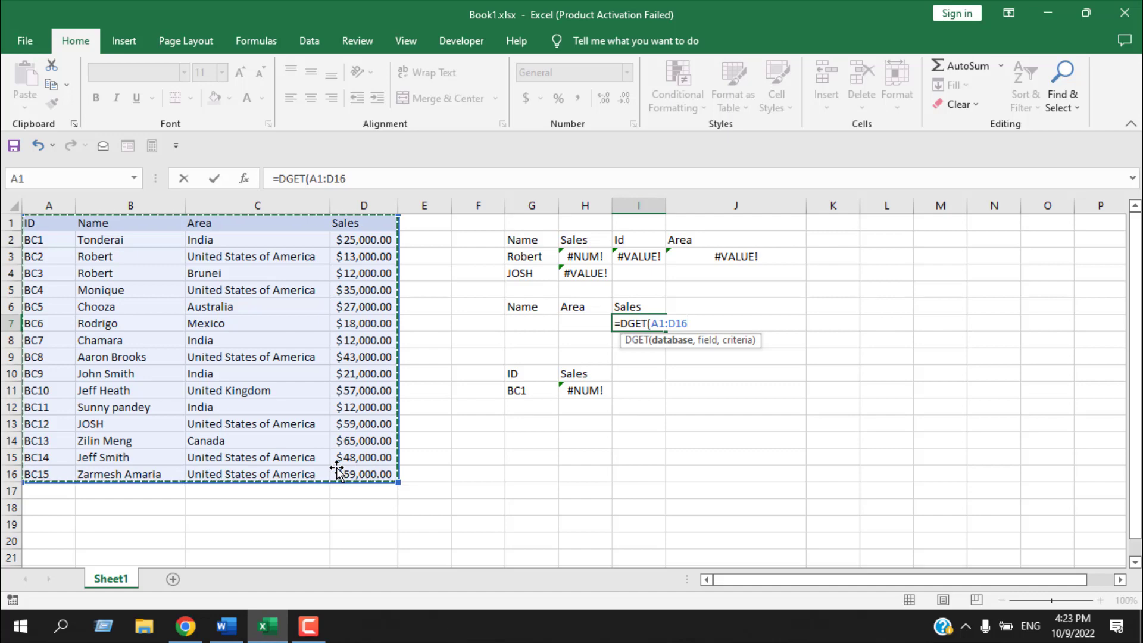
text(,)
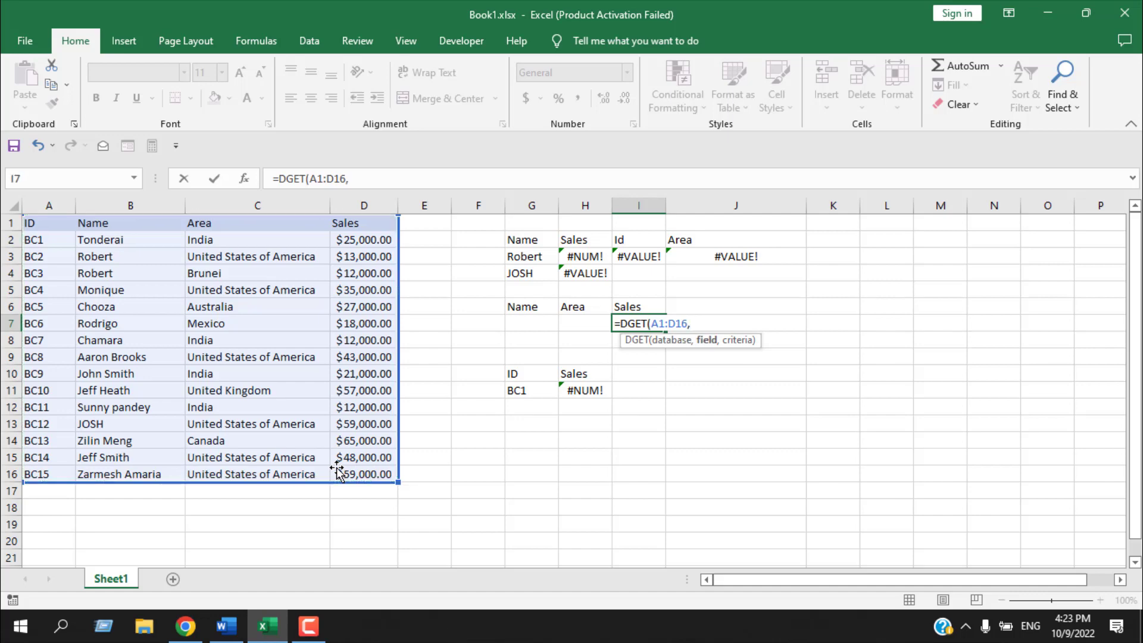
click(656, 304)
text(,)
drag(549, 308, 605, 329)
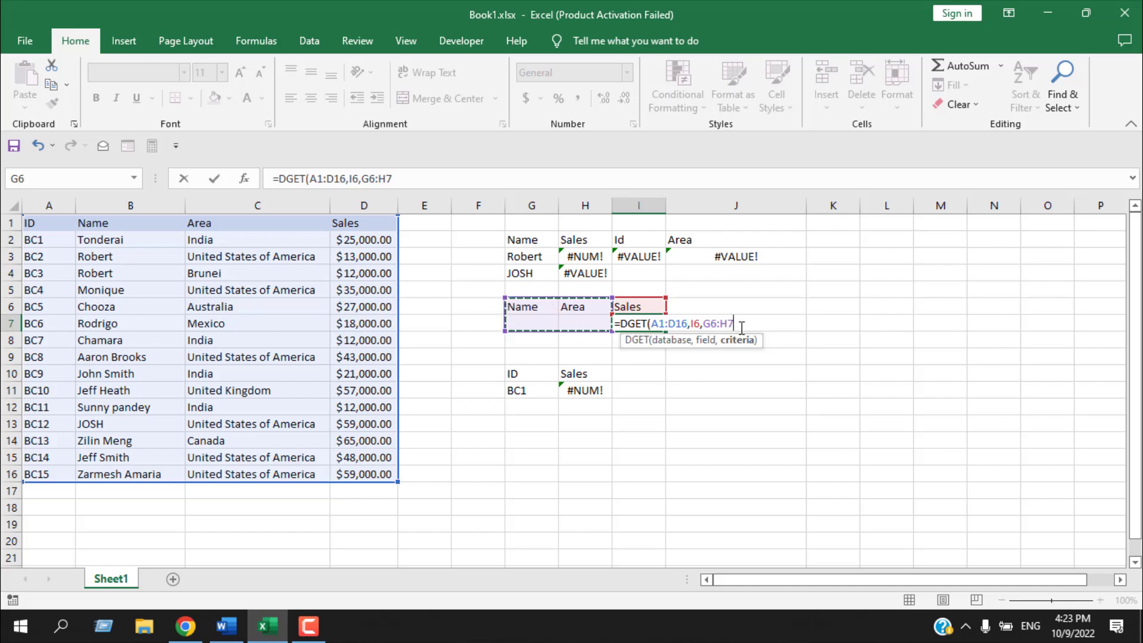
text())
key(Return)
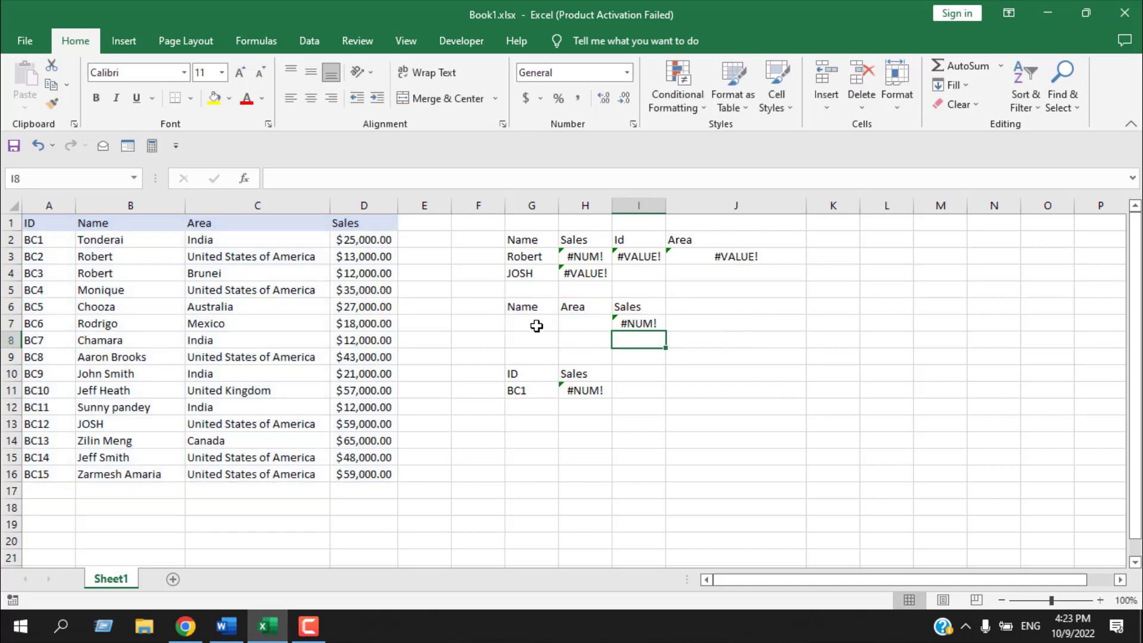
- Fill the criteria row with the name from B13 in G7 and the area India in H7
click(537, 328)
text(Josh)
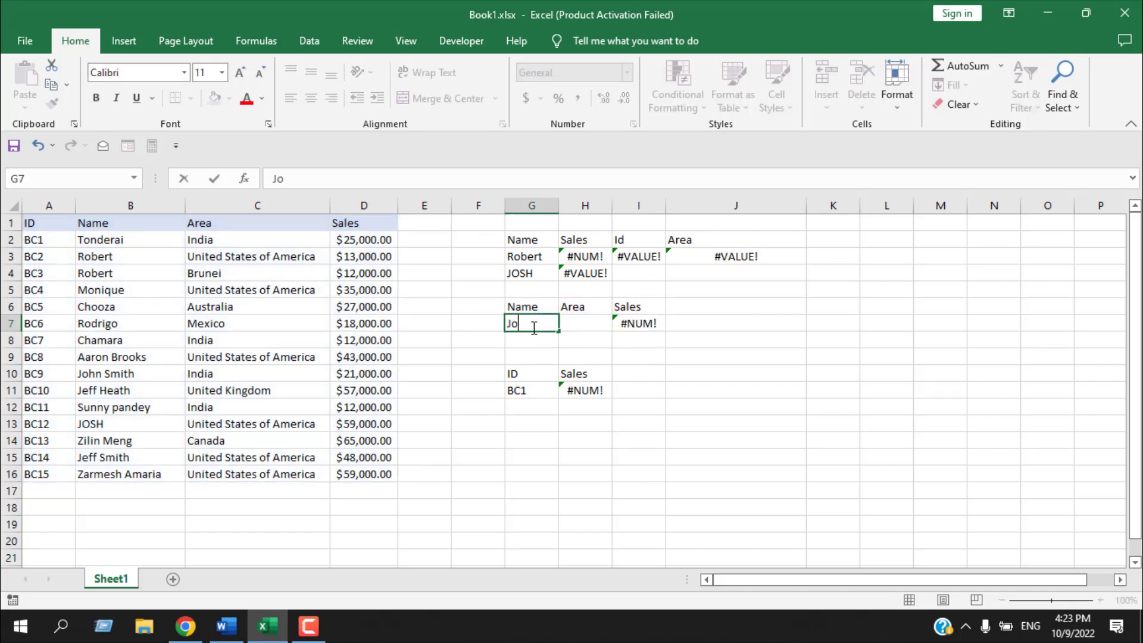
click(580, 324)
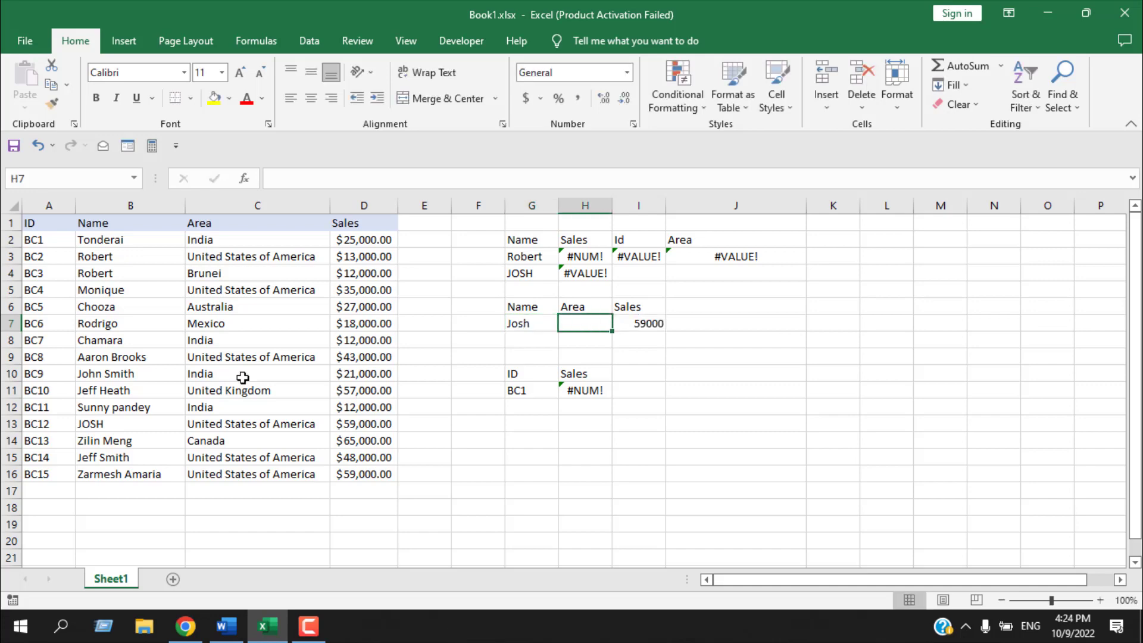
text(India)
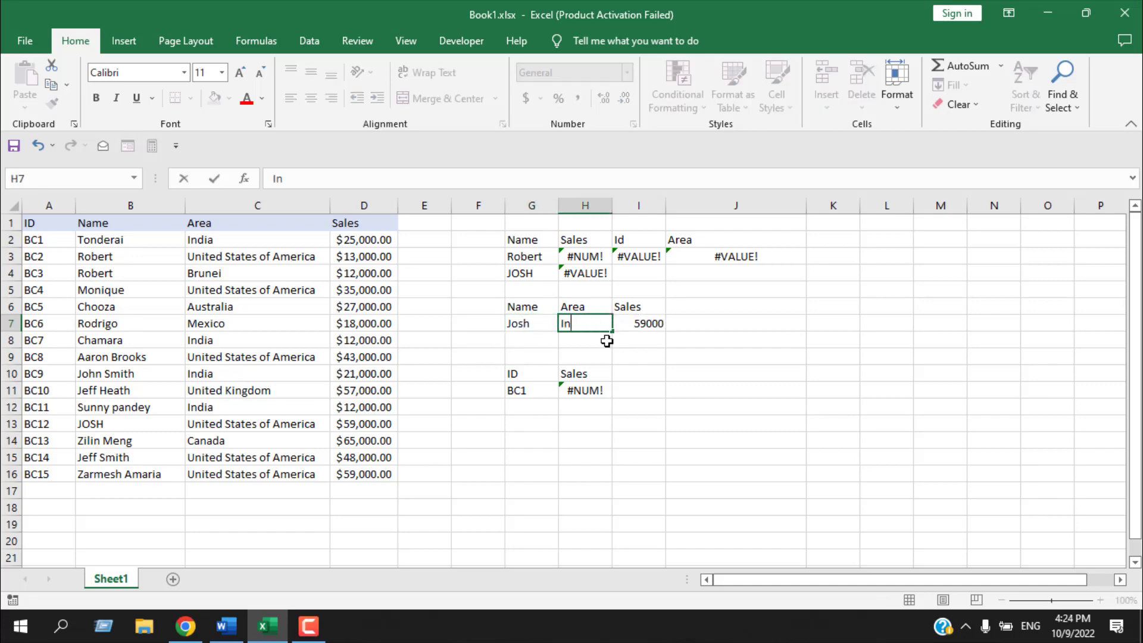
key(Return)
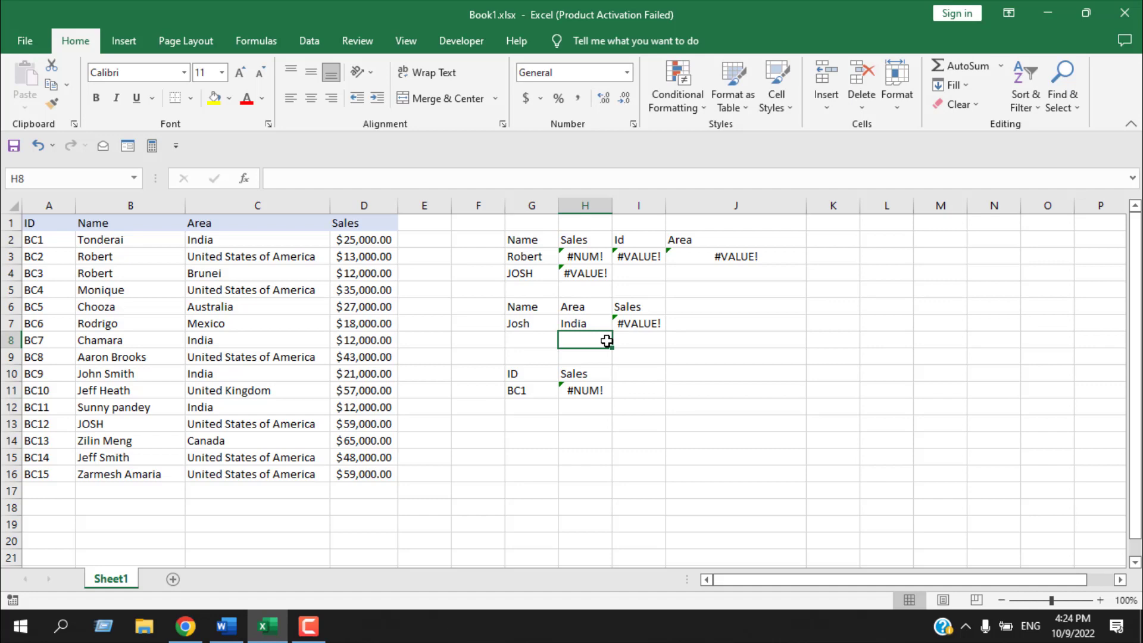
- Change the area criterion in H7 to United States, and clear that cell after checking the lookup
click(590, 322)
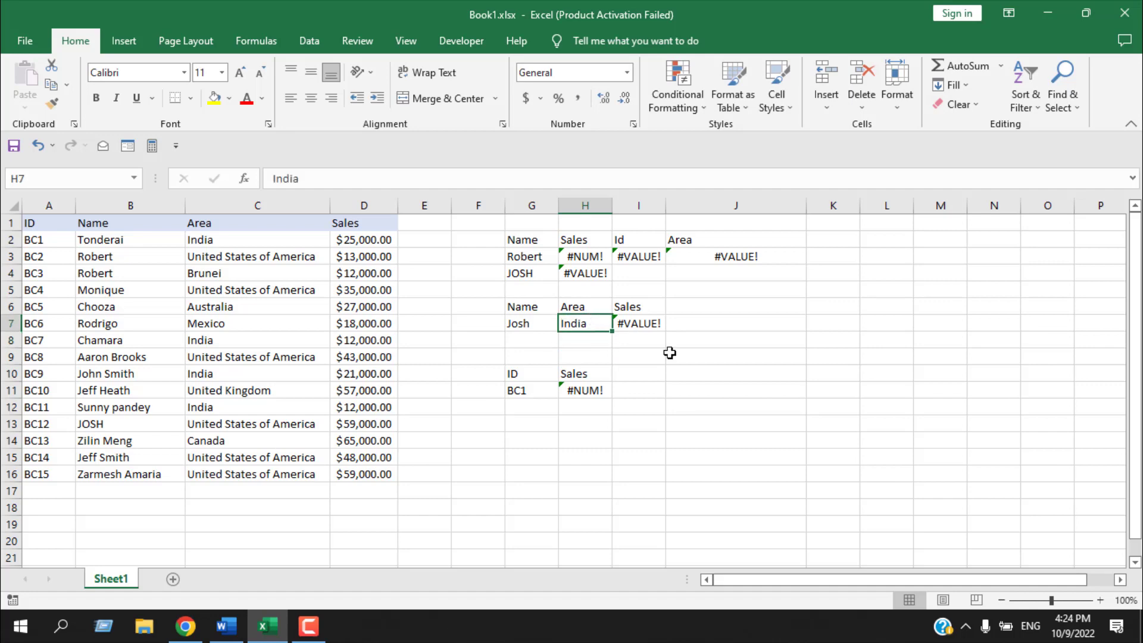
text(United States)
key(Return)
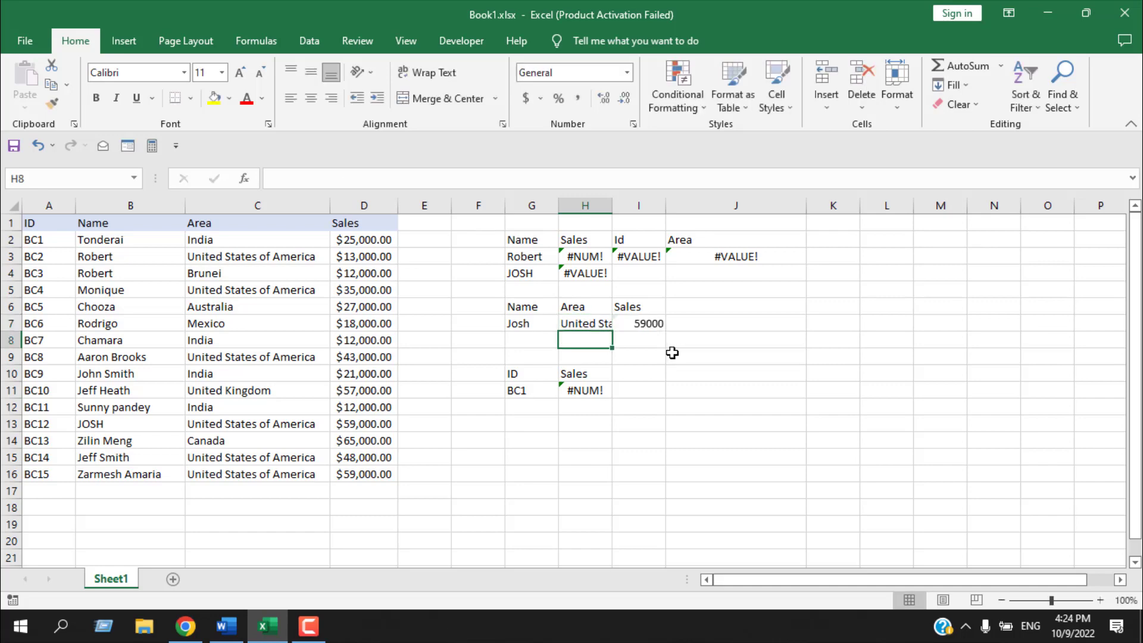
click(591, 326)
key(Delete)
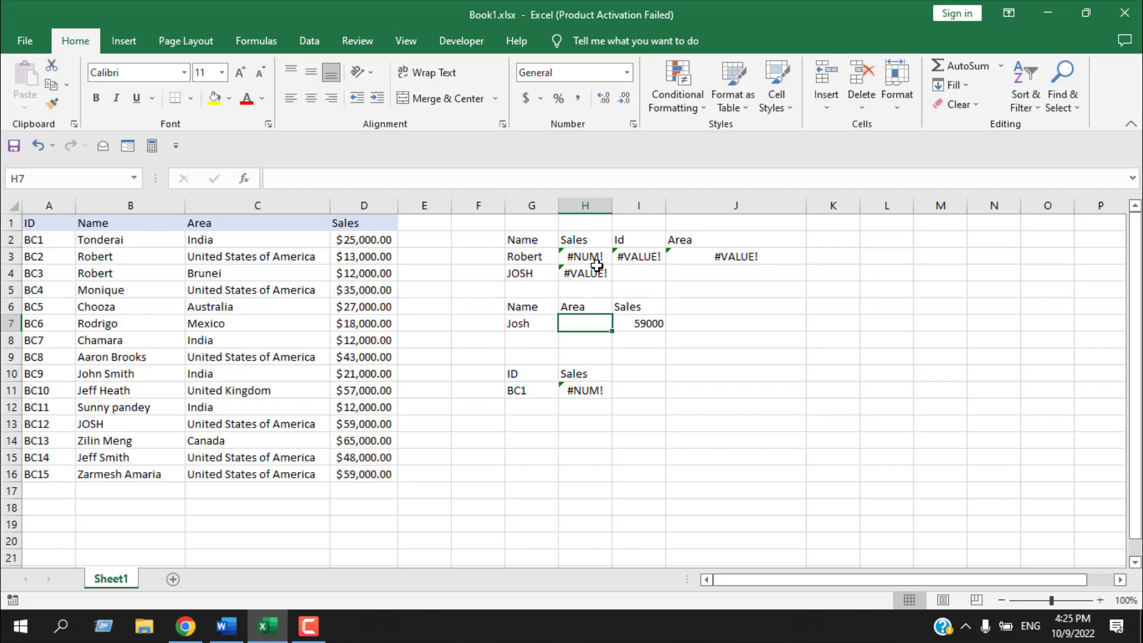
- Clear the contents of E3:J13 and enter the name from B6 as the lookup name in G3
mouse_move(736, 424)
mouse_down()
mouse_move(736, 407)
mouse_move(442, 249)
mouse_up()
key(Delete)
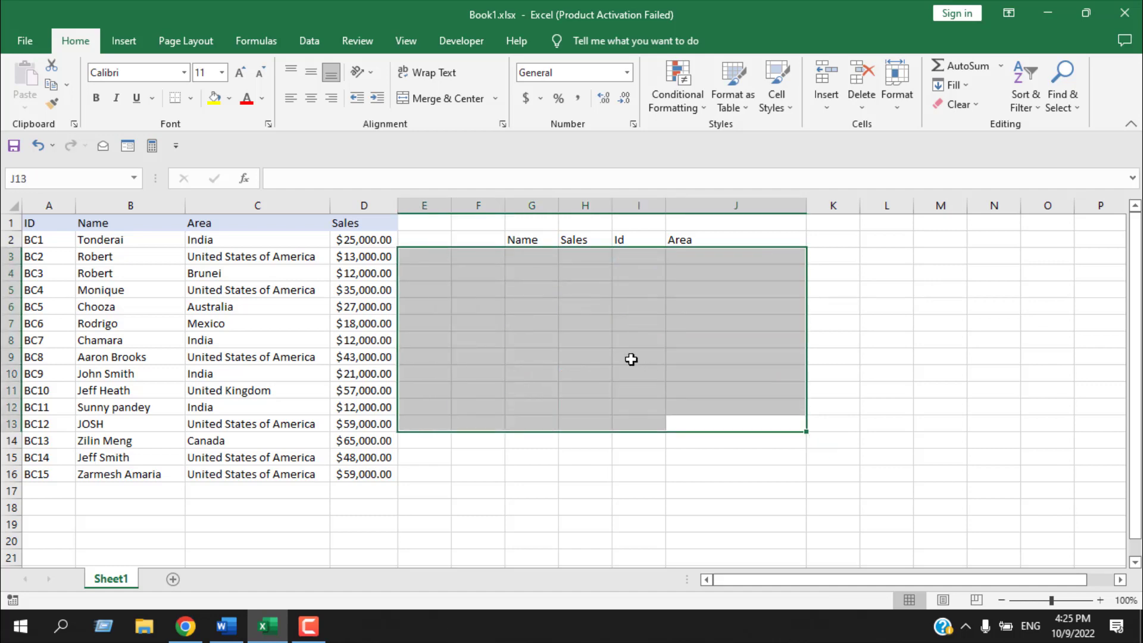
click(544, 256)
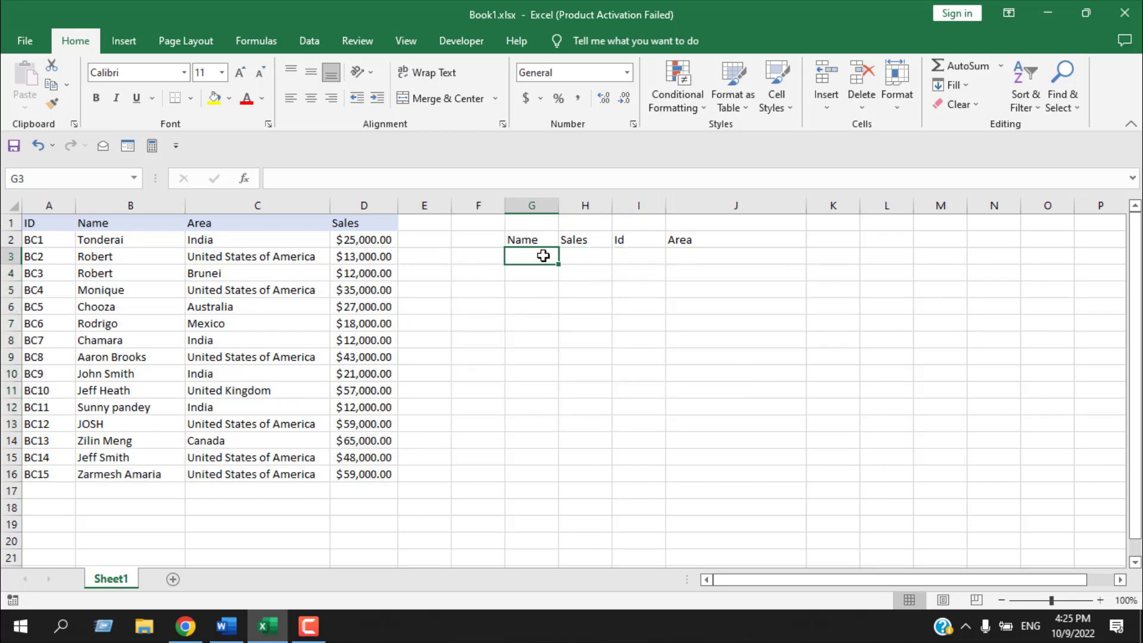
text(Chooza)
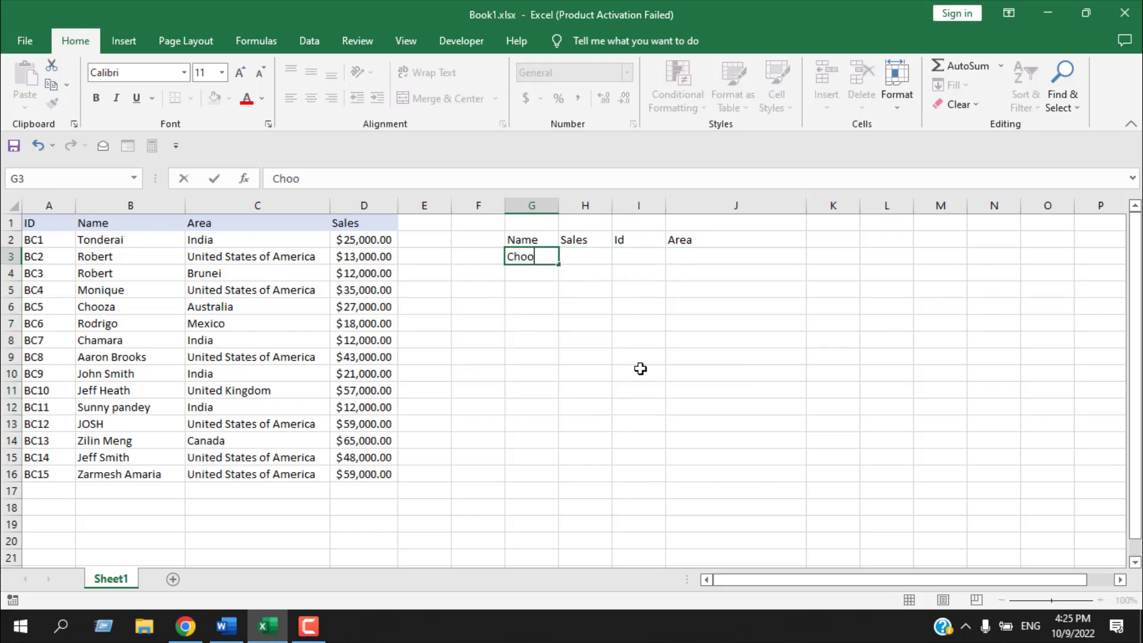
click(642, 368)
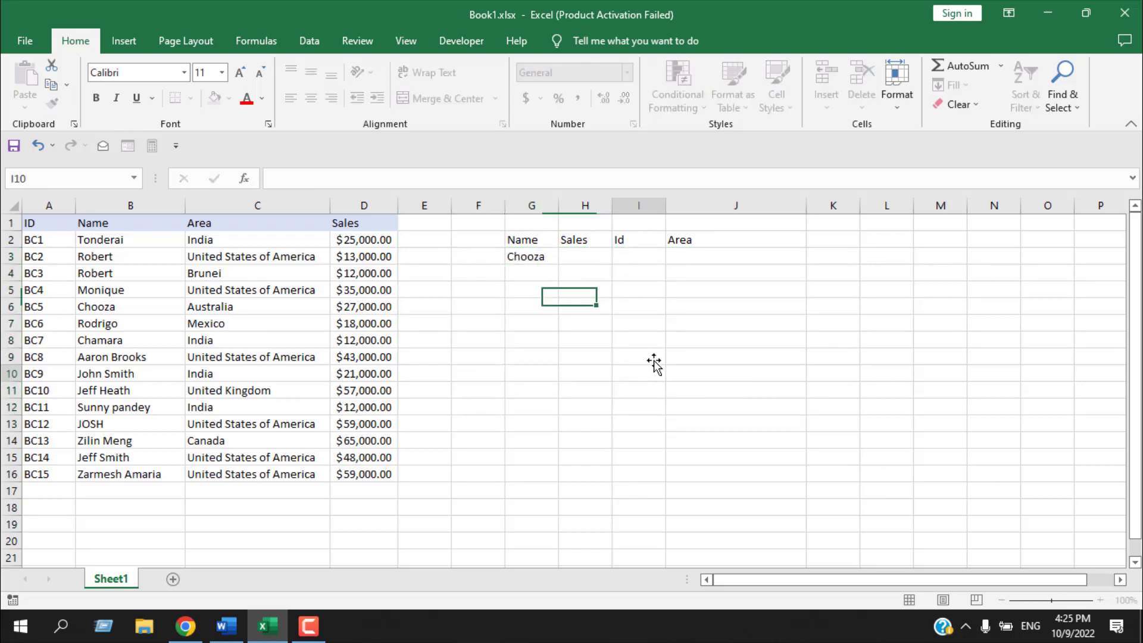
- Enter a DGET formula in H3 with database A1:D16, the Sales header H2 as field and absolute criteria $G$2:$G$3
click(572, 255)
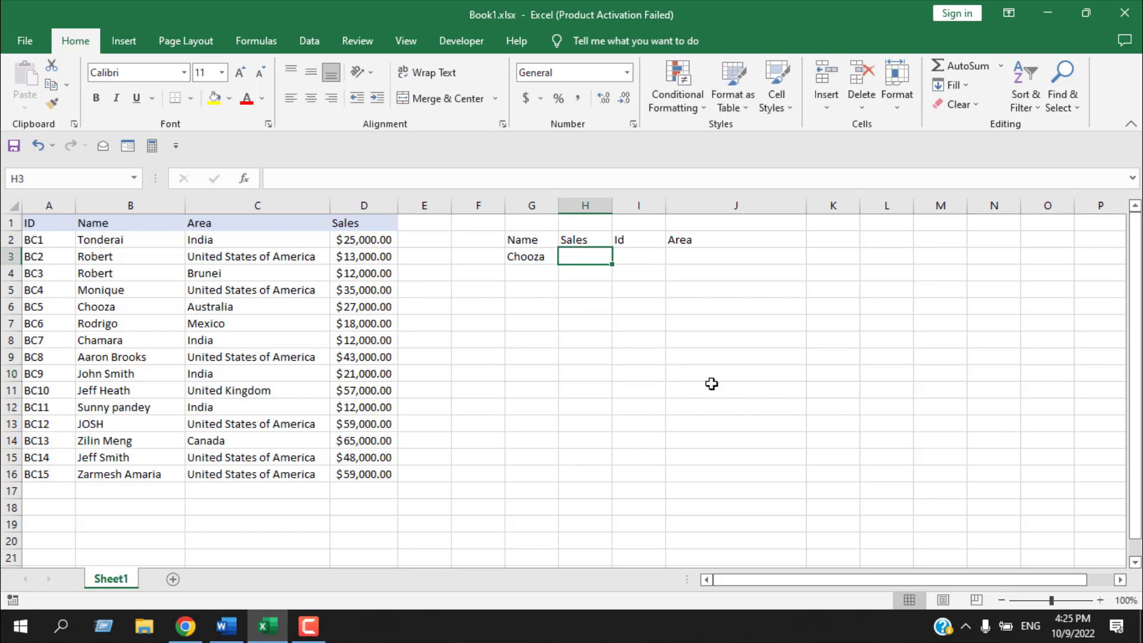
text(=g)
key(BackSpace)
text(dget)
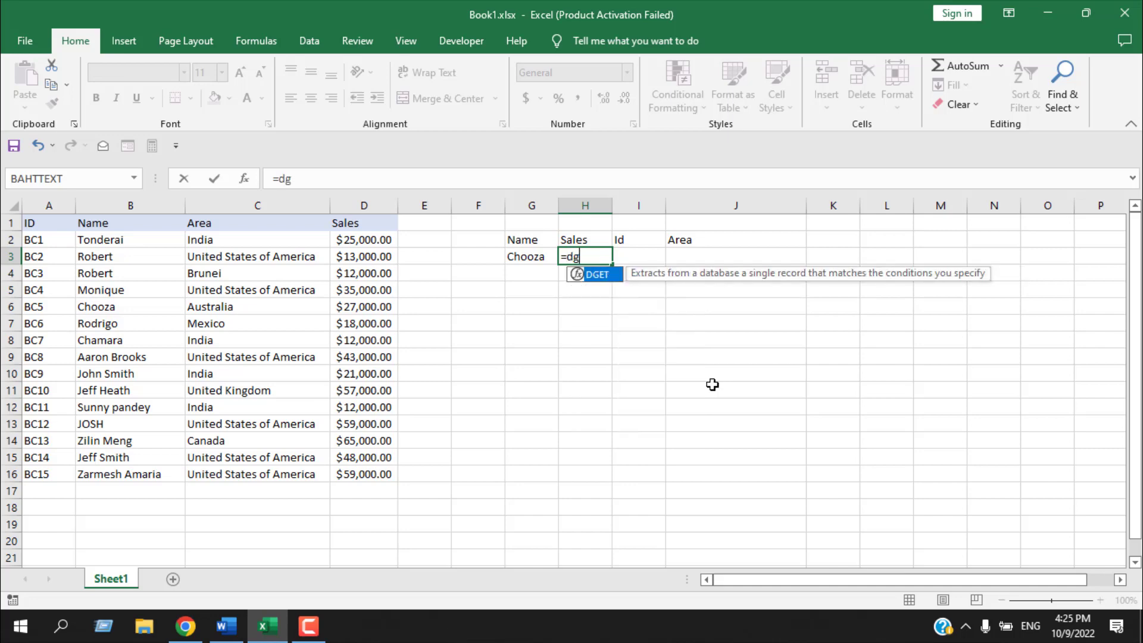
double_click(592, 275)
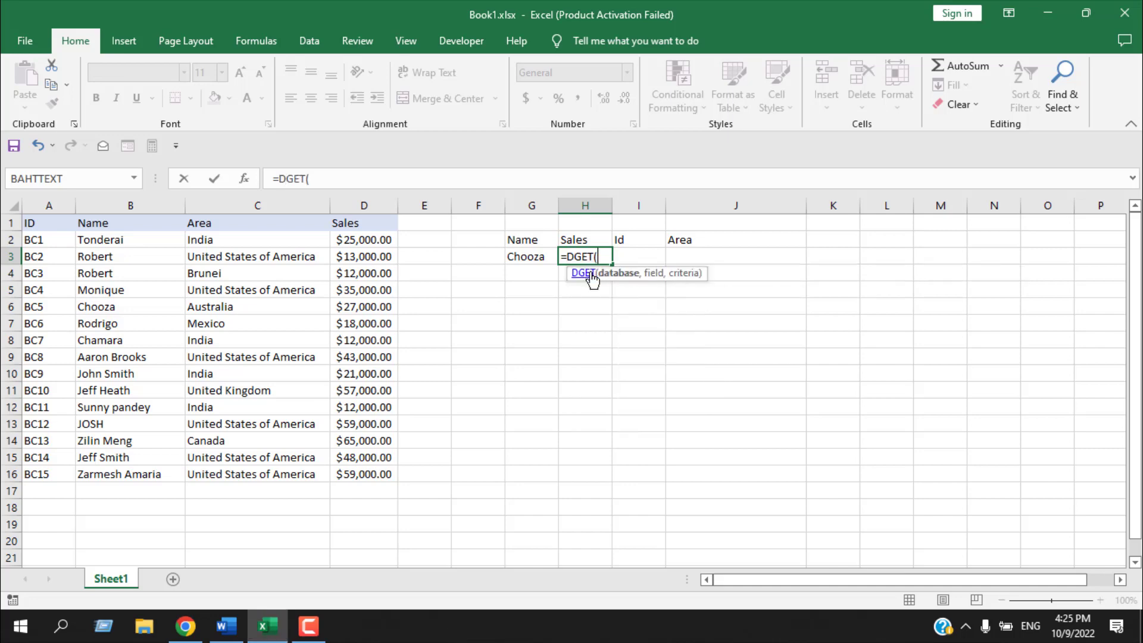
click(48, 224)
drag(48, 225, 362, 470)
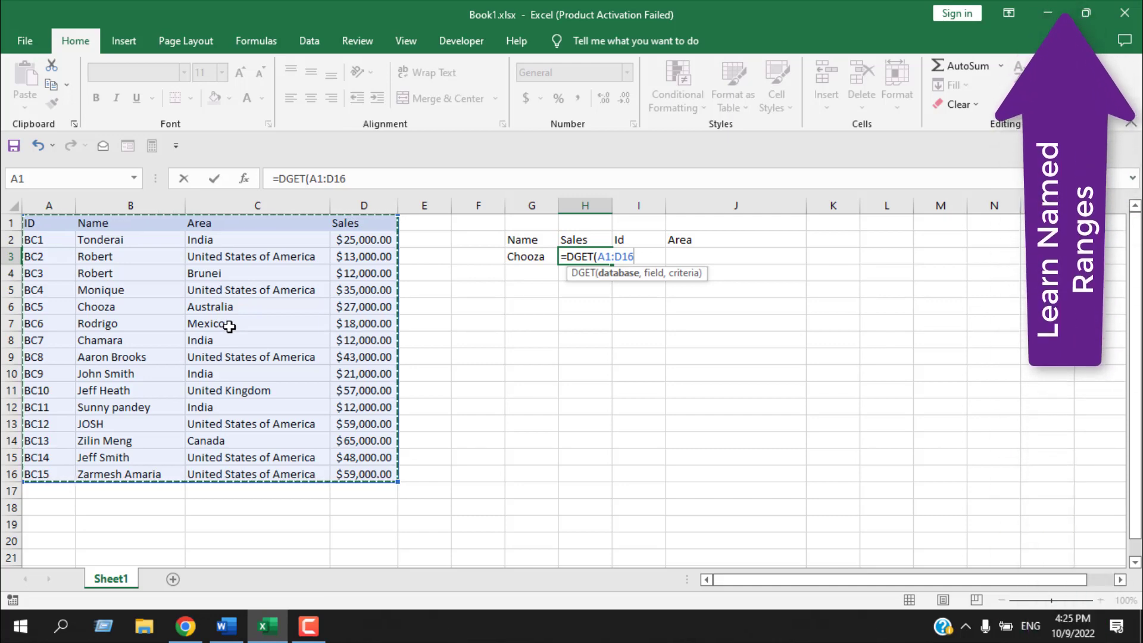
text(,)
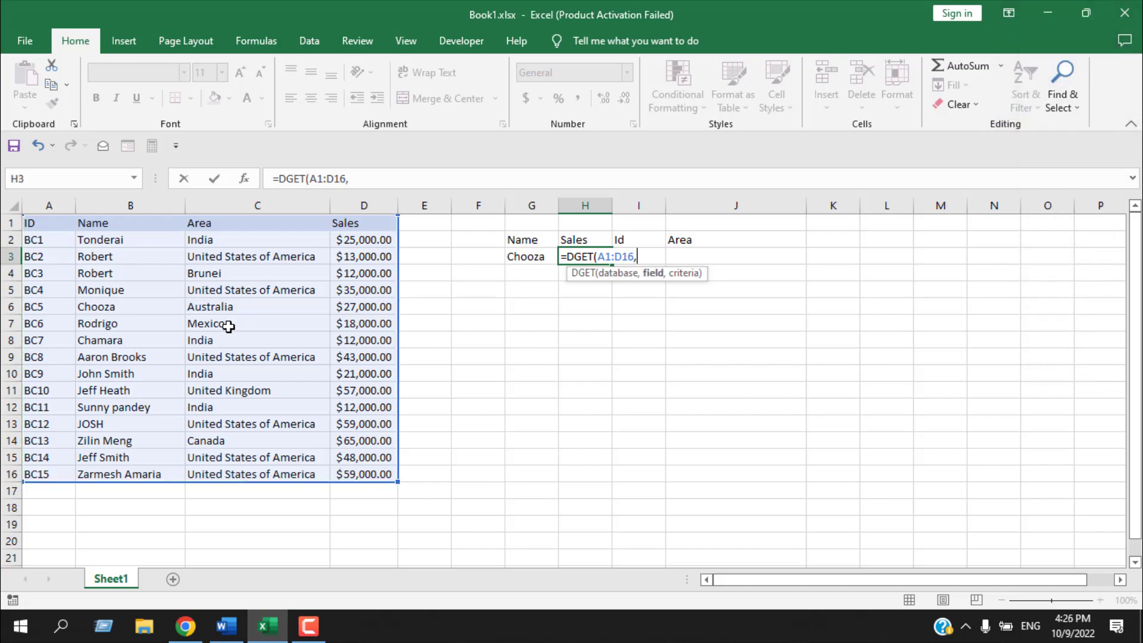
click(587, 242)
text(,)
drag(521, 234, 528, 254)
key(F4)
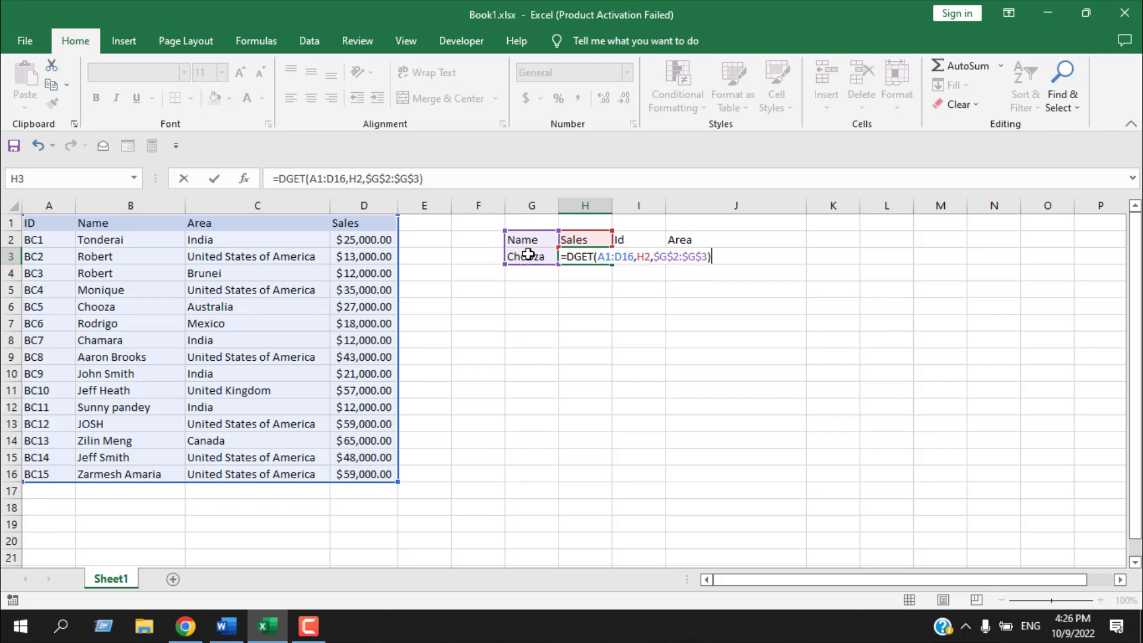
key(Return)
- Make the database range in H3's DGET formula absolute as $A$1:$D$16 and fill the formula across to J3
click(589, 256)
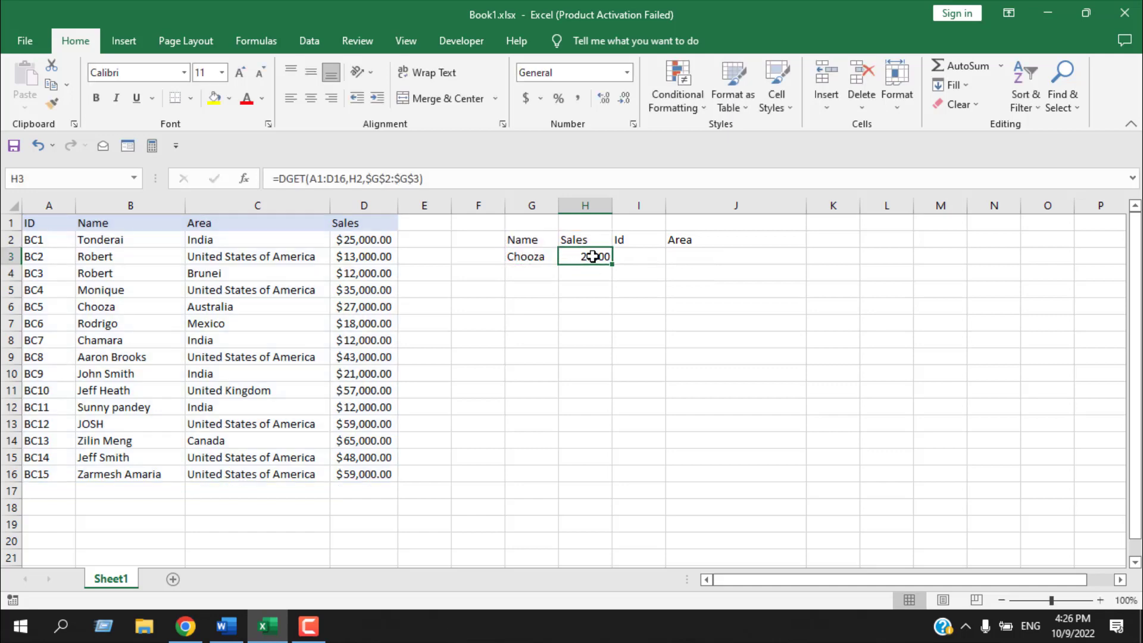
drag(345, 179, 312, 174)
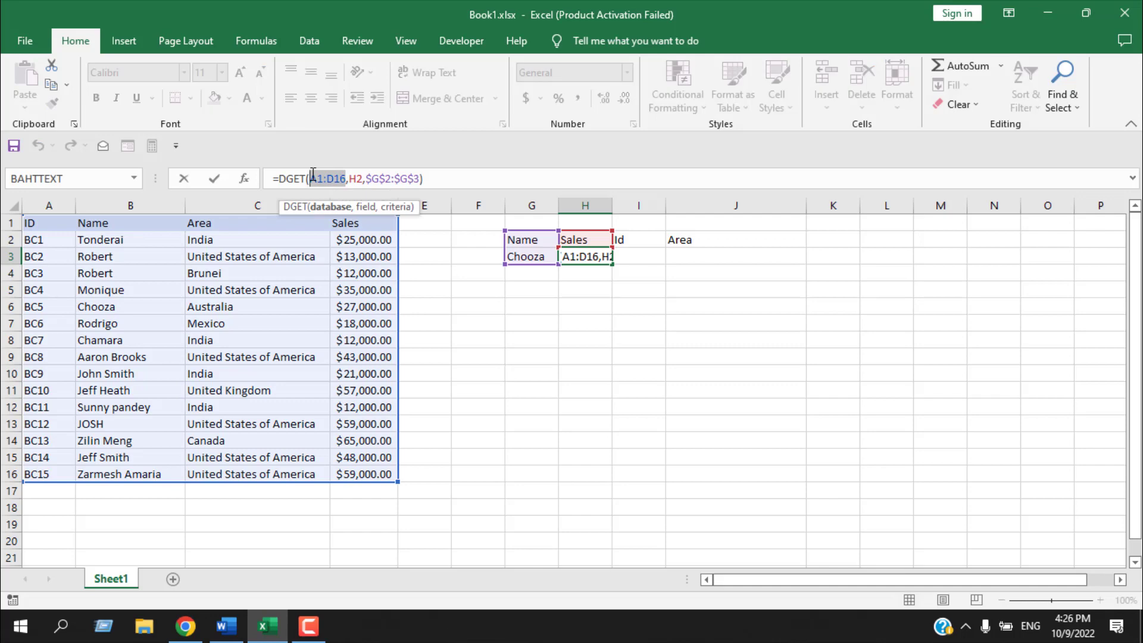
key(F4)
key(Return)
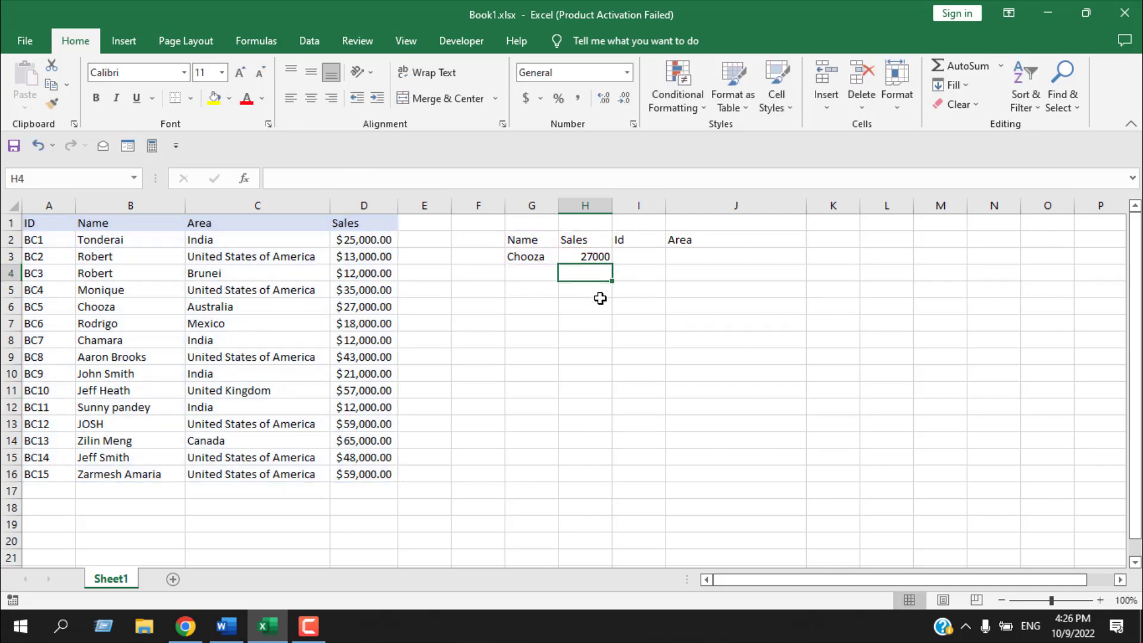
click(601, 261)
drag(614, 263, 758, 262)
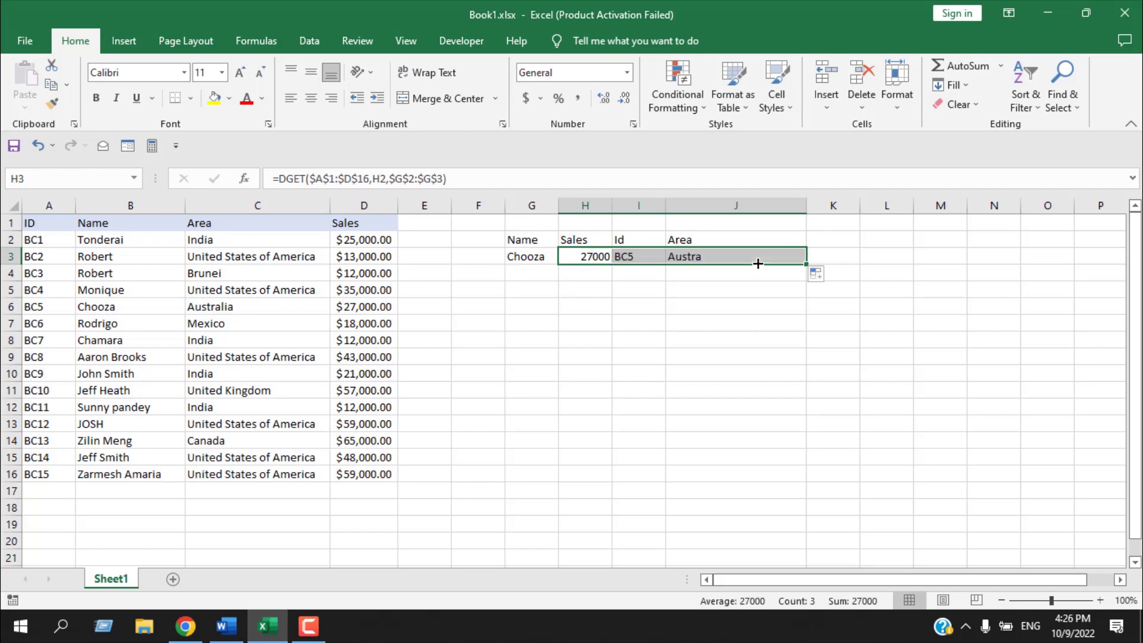
- Replace the lookup name in G3 with the name from B13
click(531, 260)
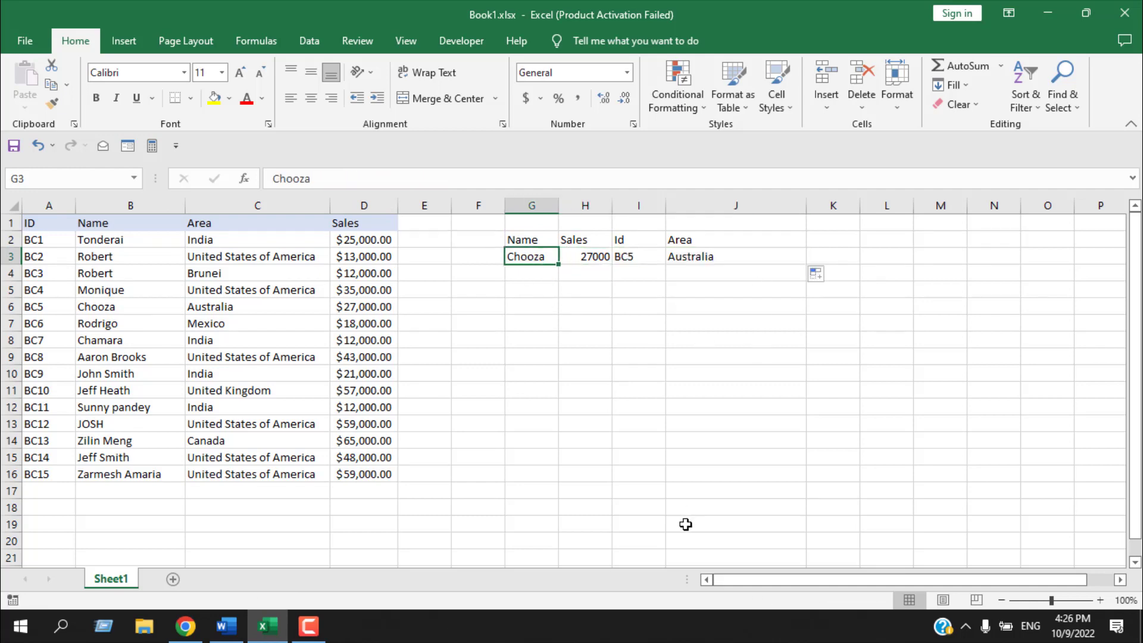
text(JOSH)
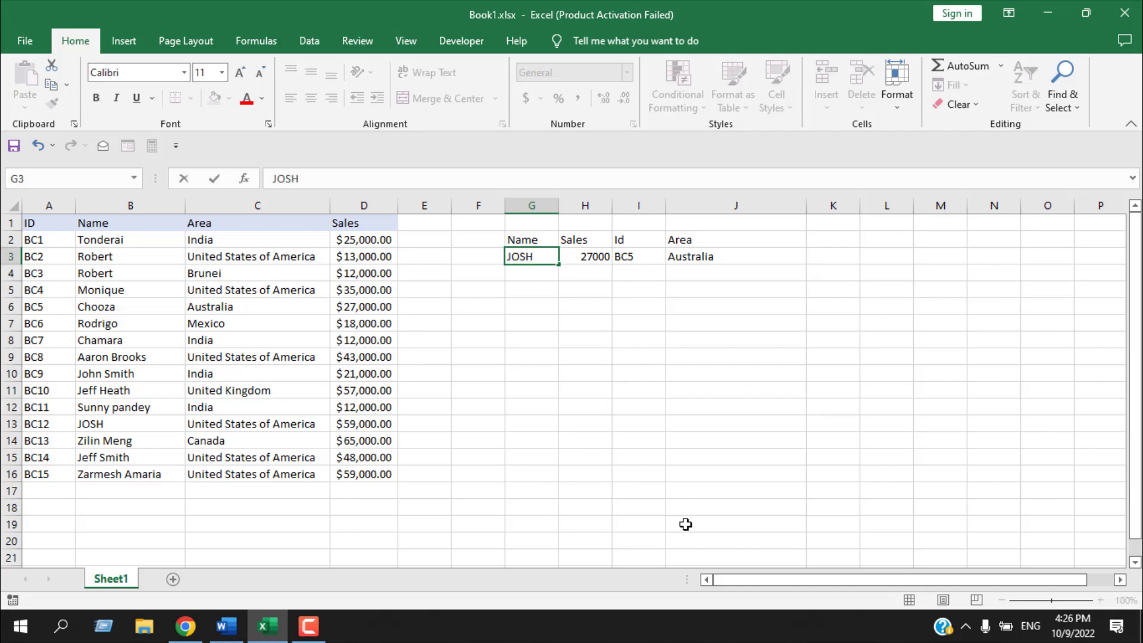
key(Return)
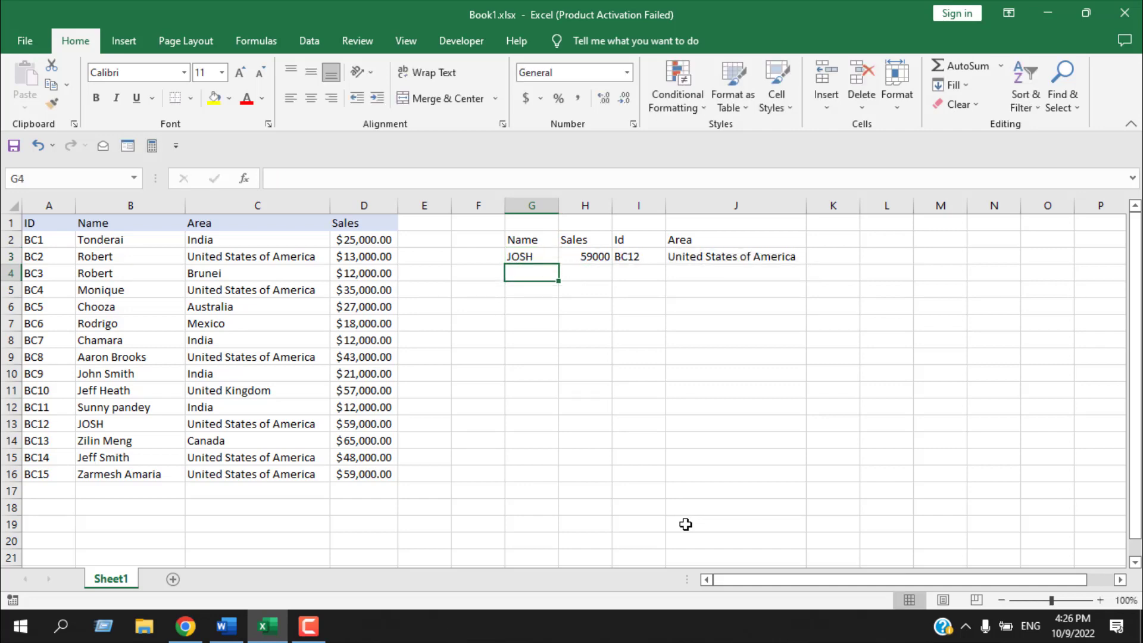